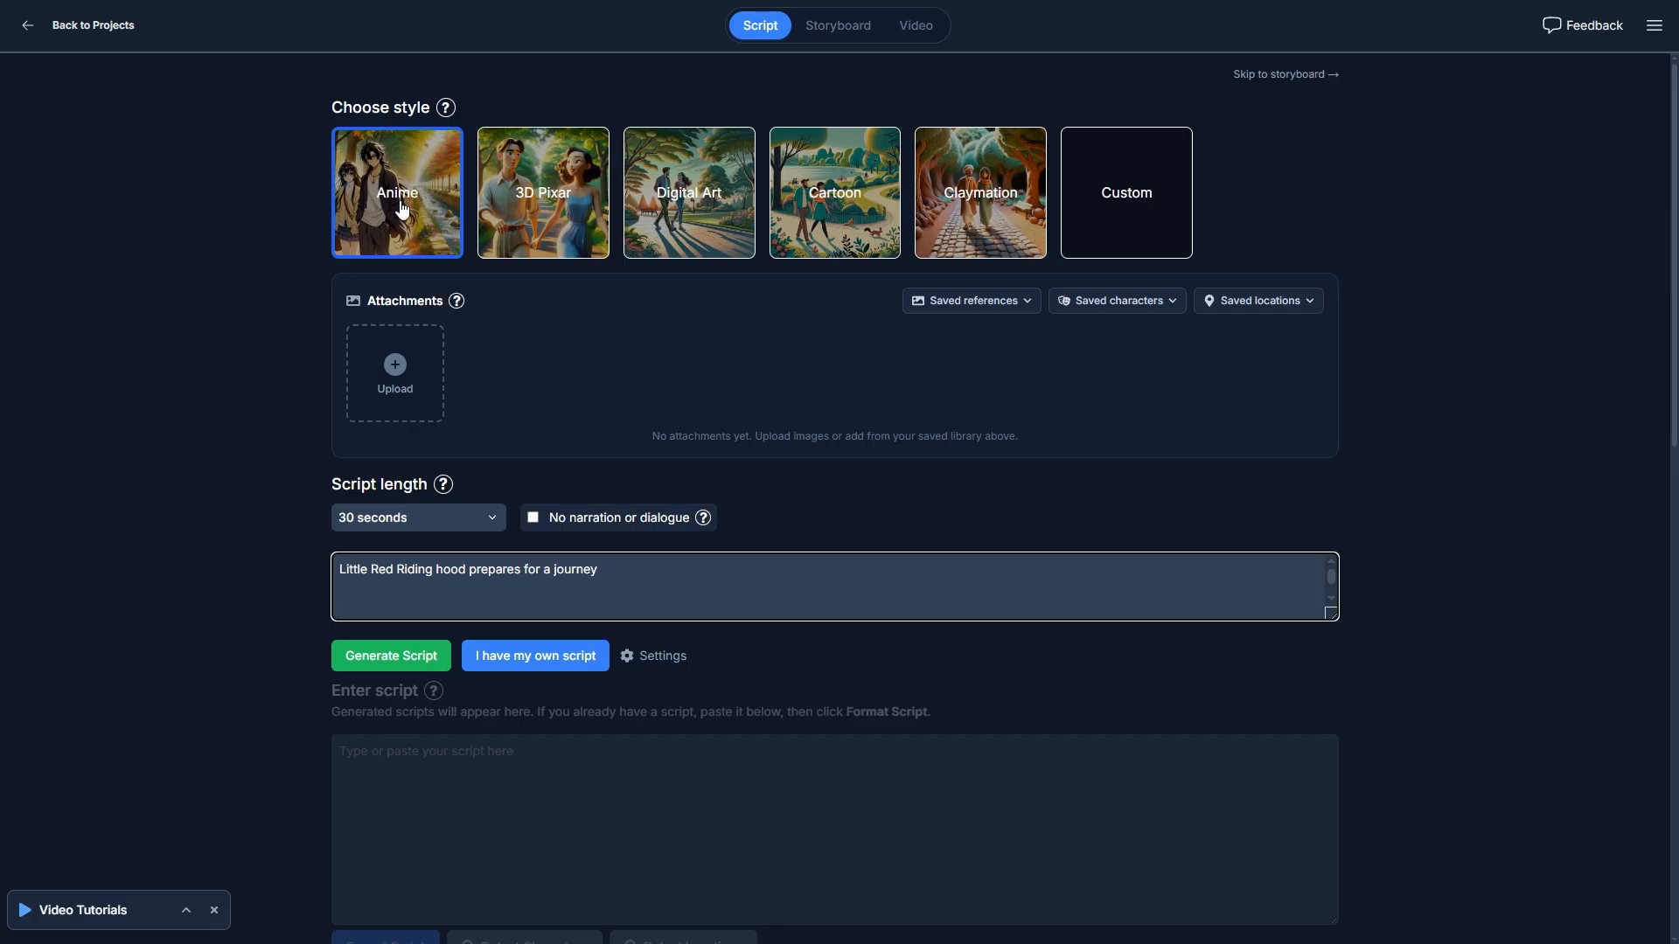
{"action": "left_click", "coordinate": [1154, 198]}
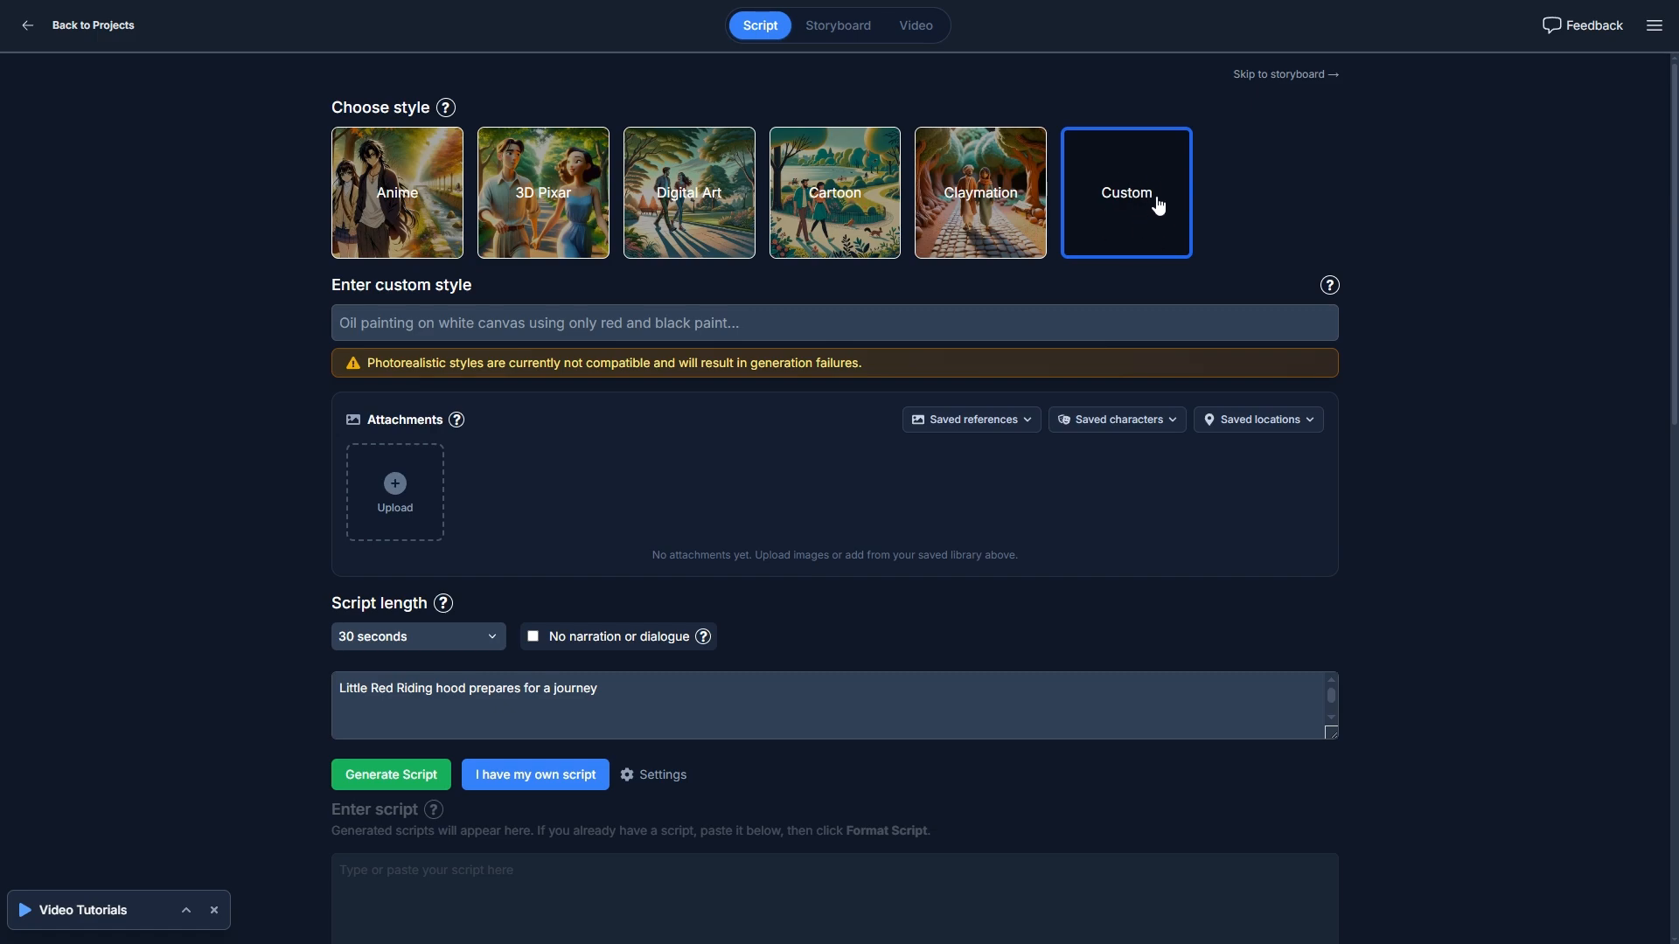
{"action": "left_click", "coordinate": [409, 327]}
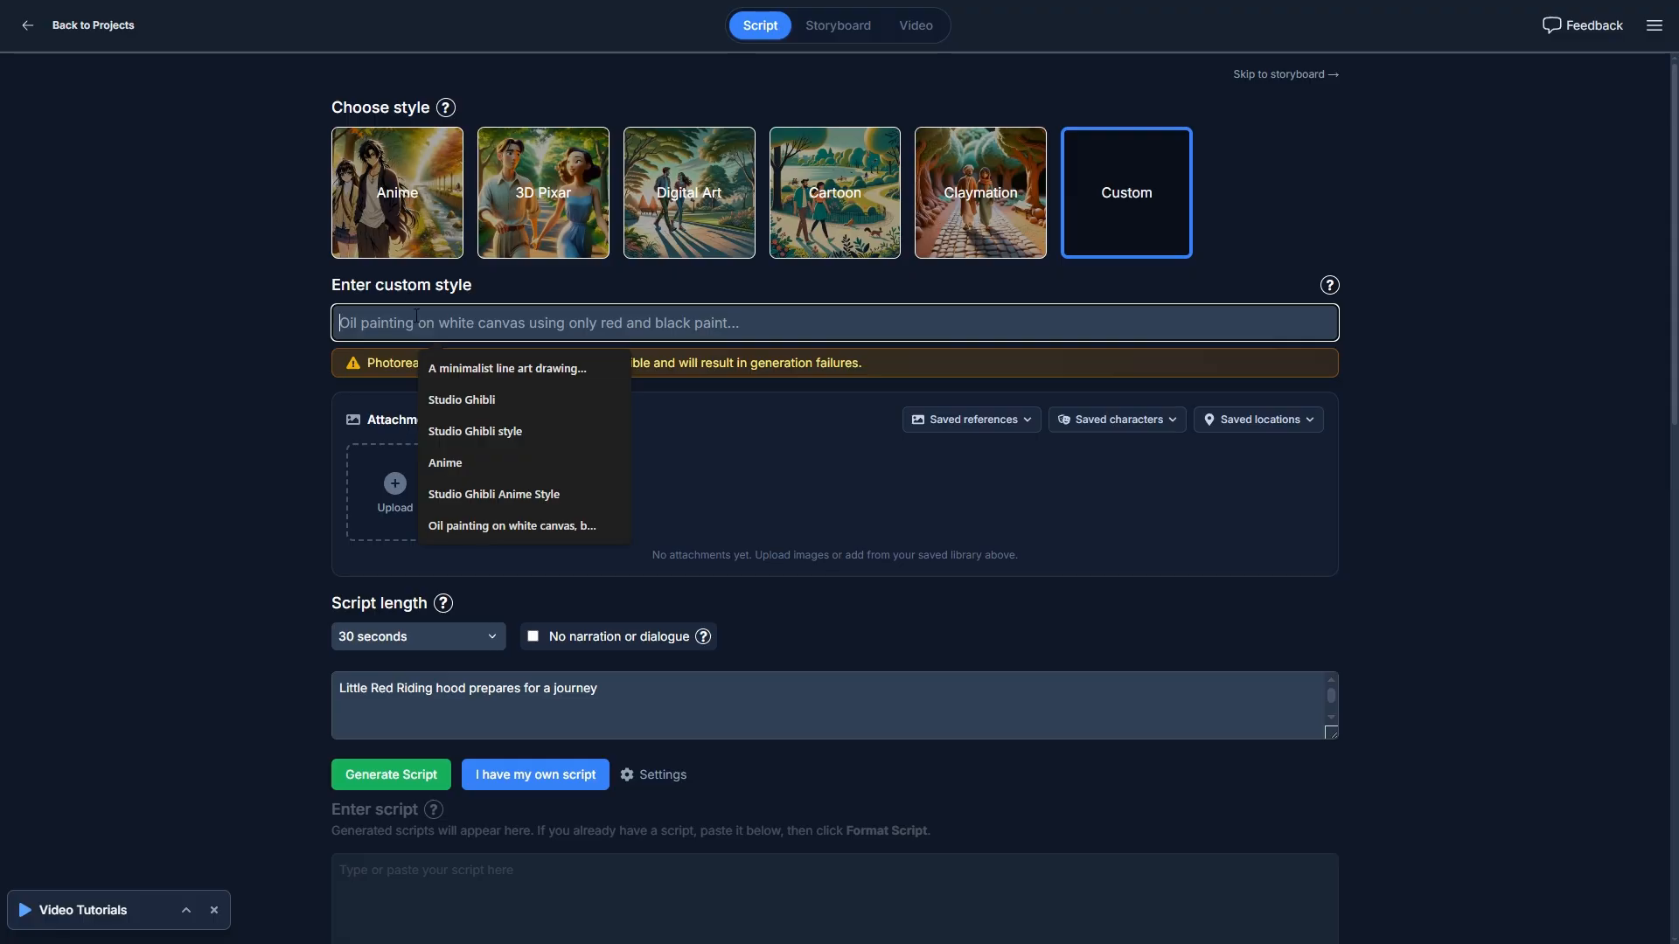
{"action": "left_click", "coordinate": [644, 280]}
{"action": "left_click_drag", "start_coordinate": [374, 356], "coordinate": [570, 360]}
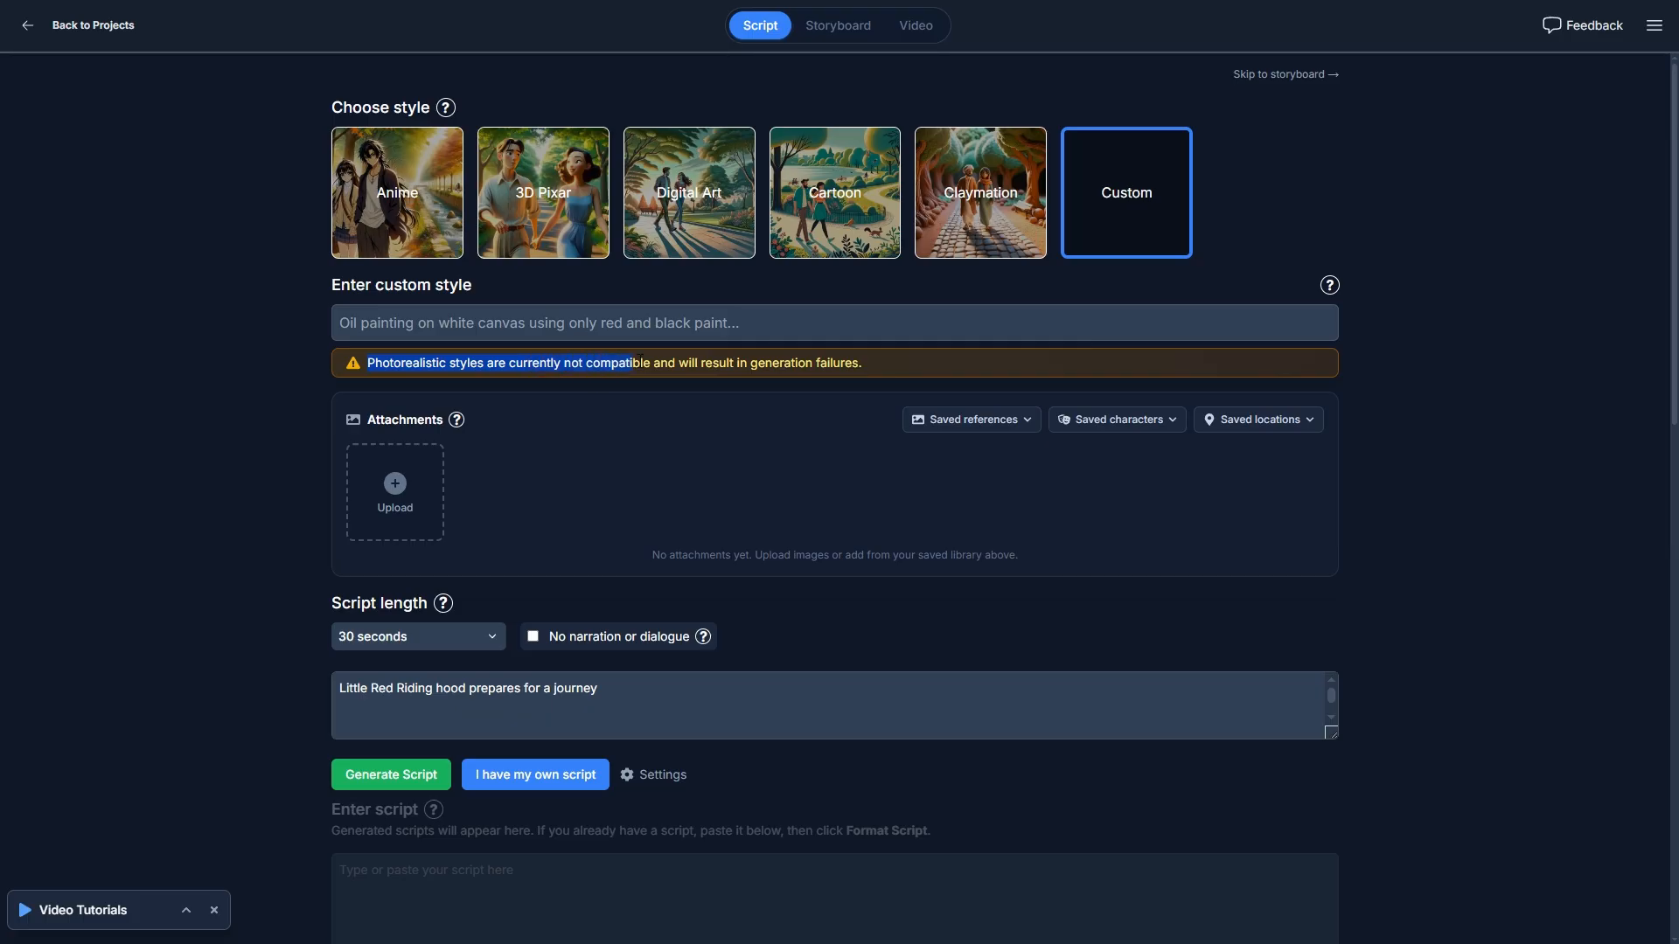
{"action": "left_click", "coordinate": [882, 362]}
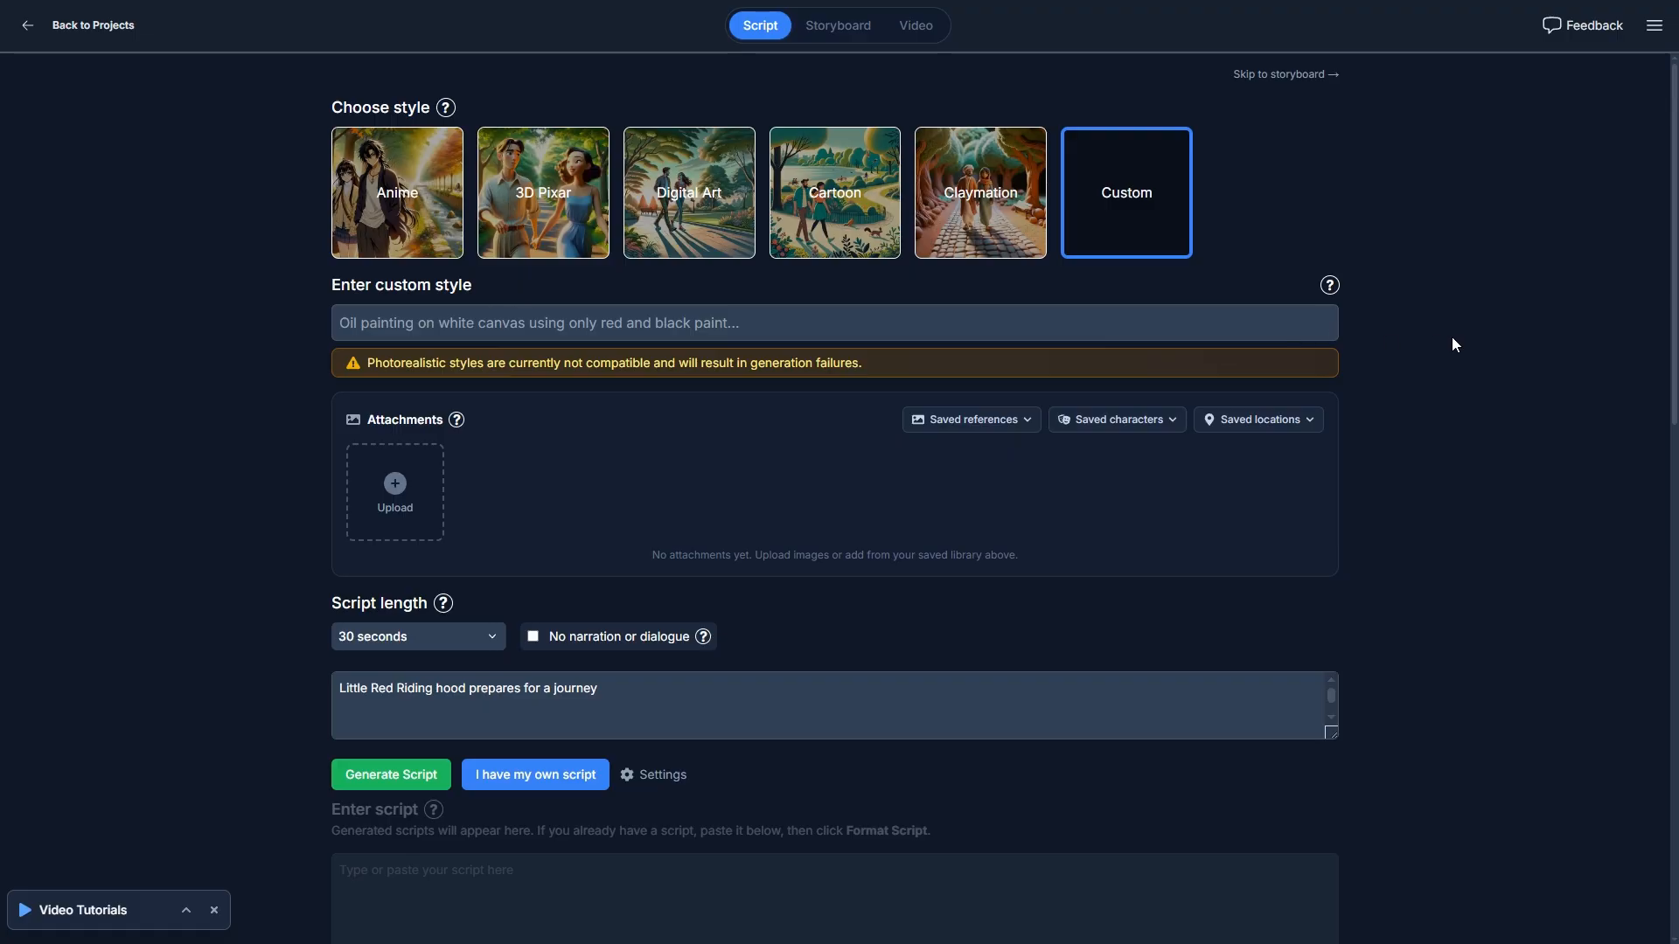
- Choose the Anime style and generate a 30-second script from the prompt "Little Red Riding hood prepares for a journey"
{"action": "left_click", "coordinate": [441, 207]}
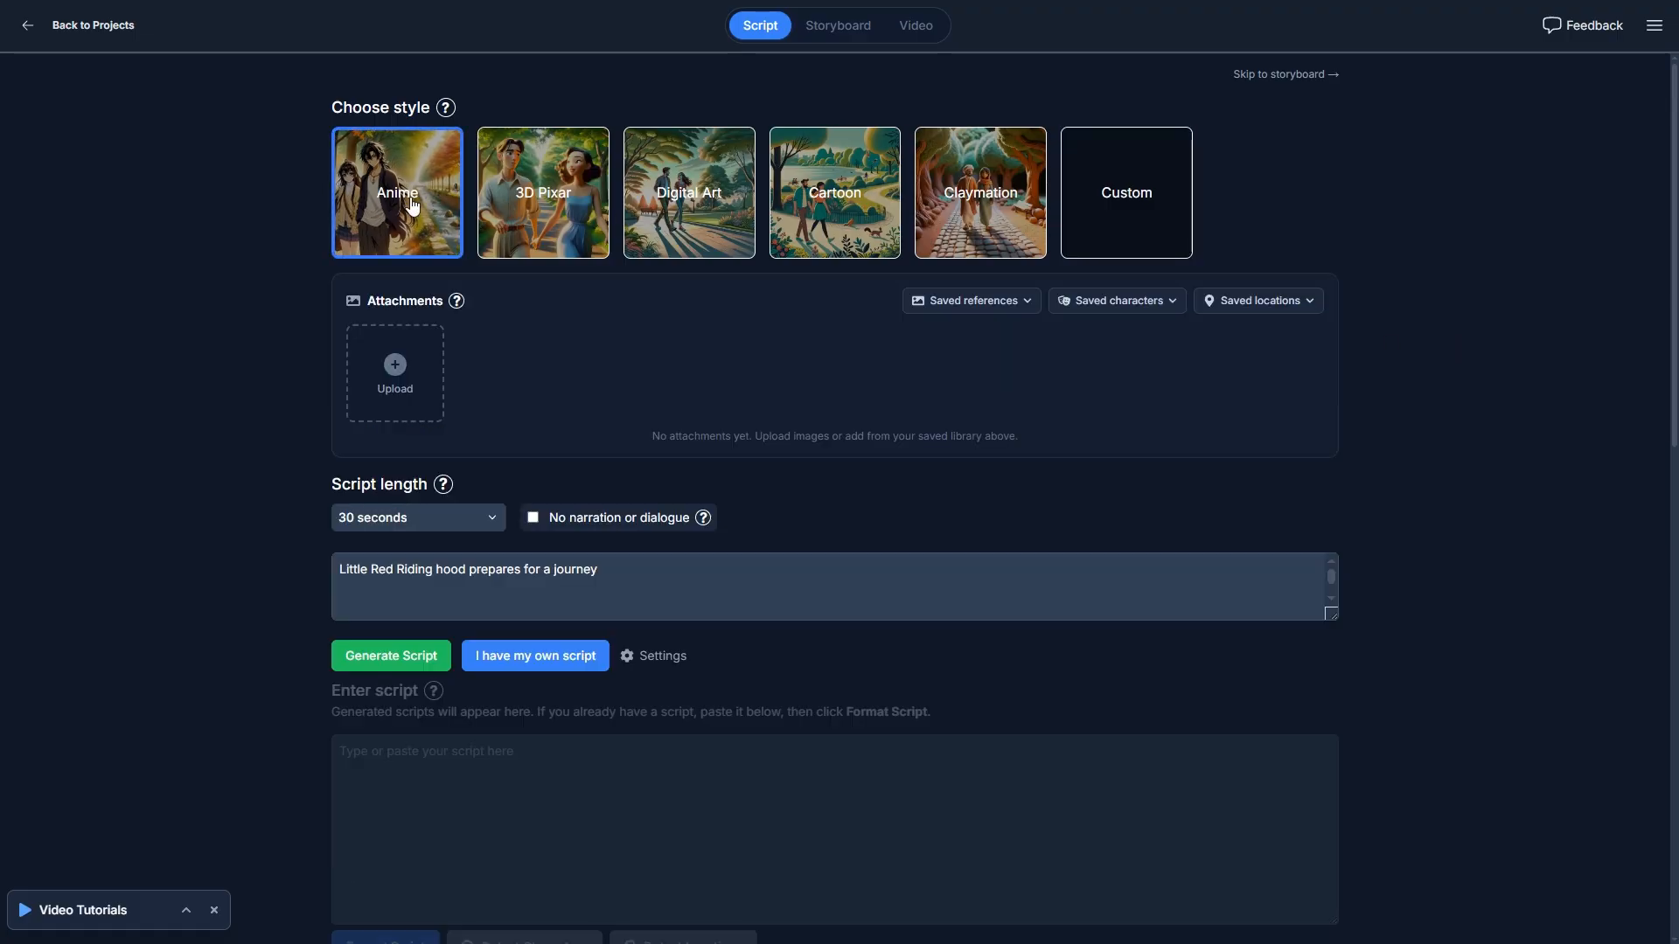
{"action": "left_click", "coordinate": [678, 576]}
{"action": "left_click", "coordinate": [376, 651]}
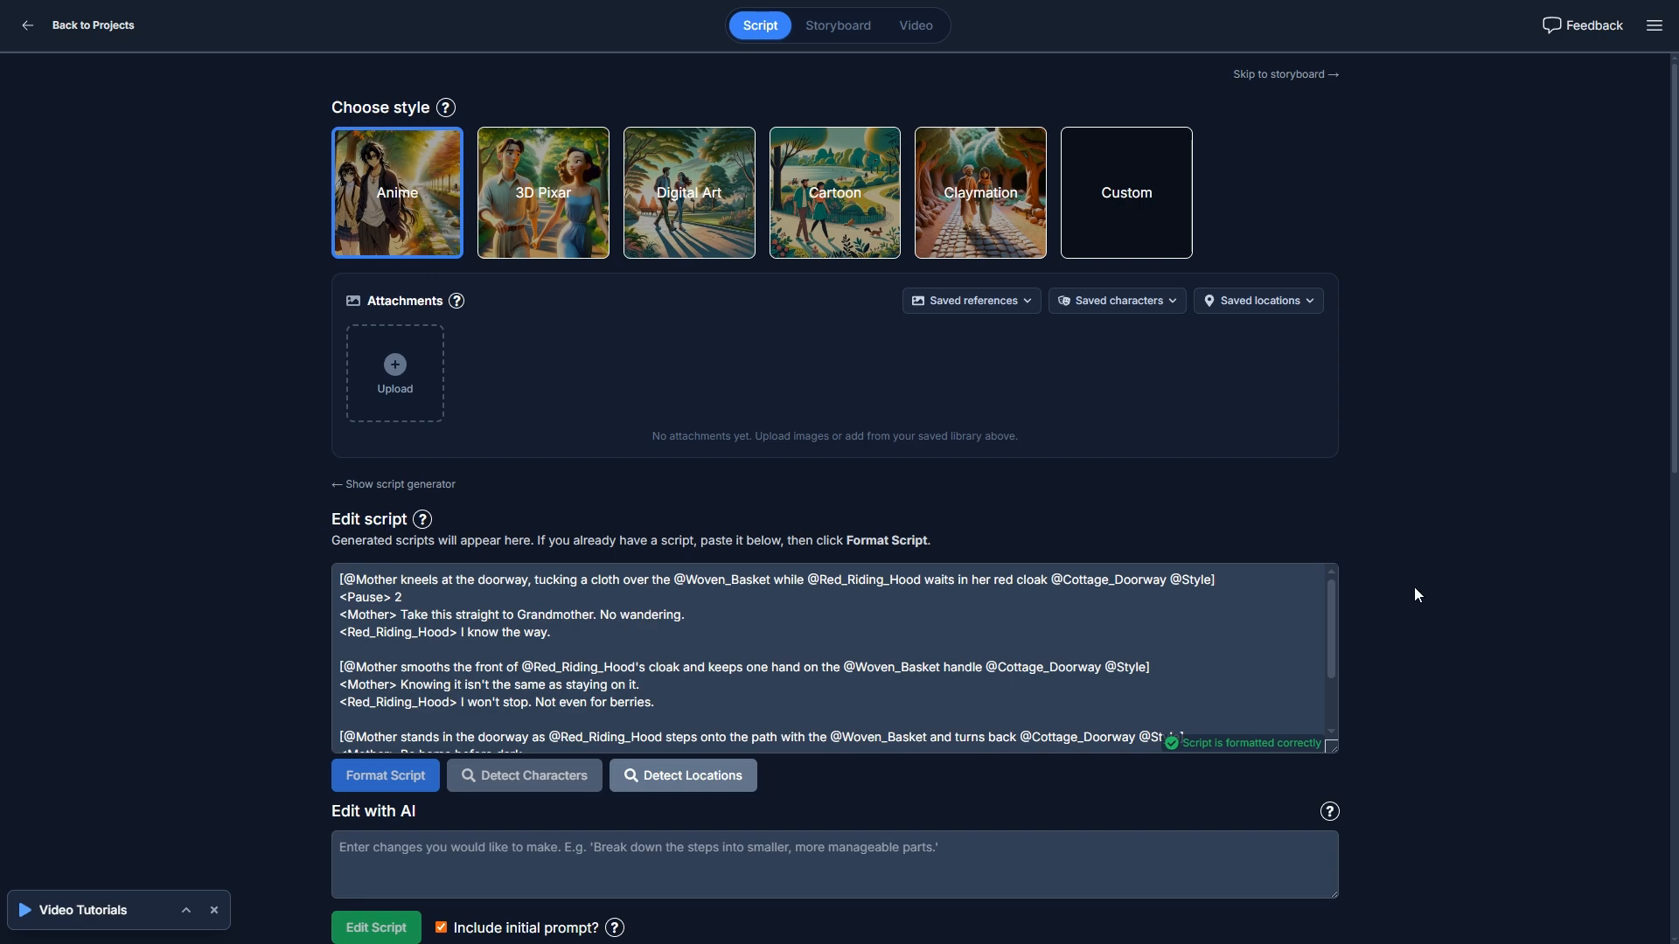
- Enlarge the script editor so the whole generated script can be read at once
{"action": "scroll", "coordinate": [1414, 595], "scroll_direction": "down", "scroll_amount": 2}
{"action": "left_click_drag", "start_coordinate": [1330, 571], "coordinate": [1329, 743]}
{"action": "scroll", "coordinate": [756, 628], "scroll_direction": "up", "scroll_amount": 2}
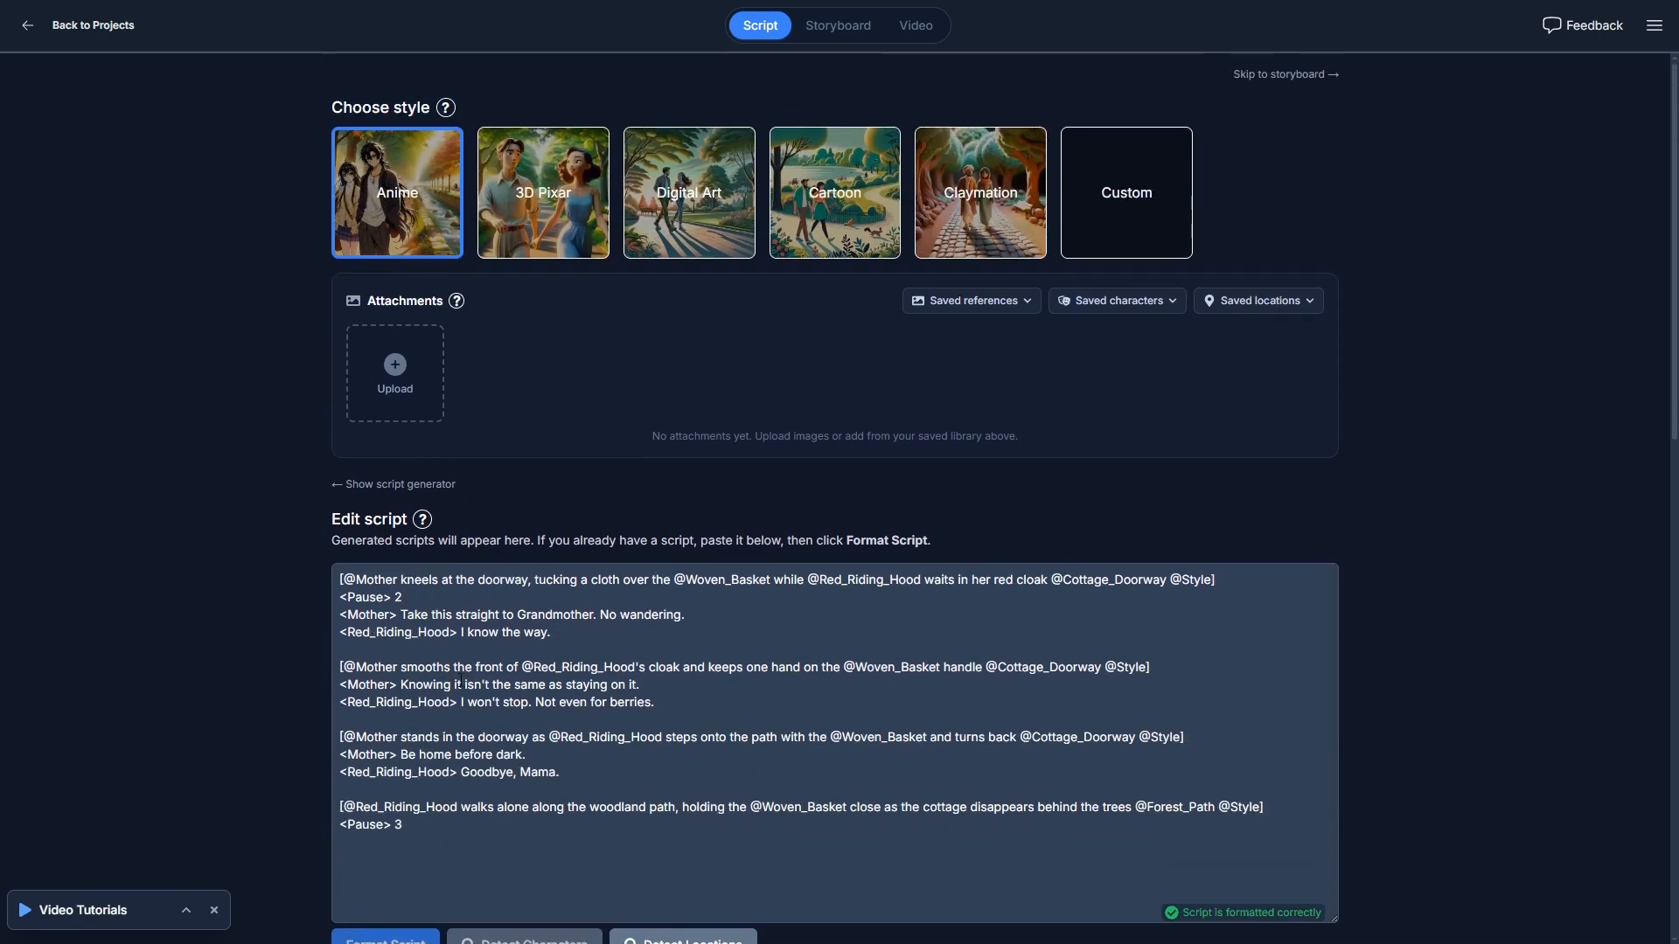
{"action": "left_click", "coordinate": [426, 833]}
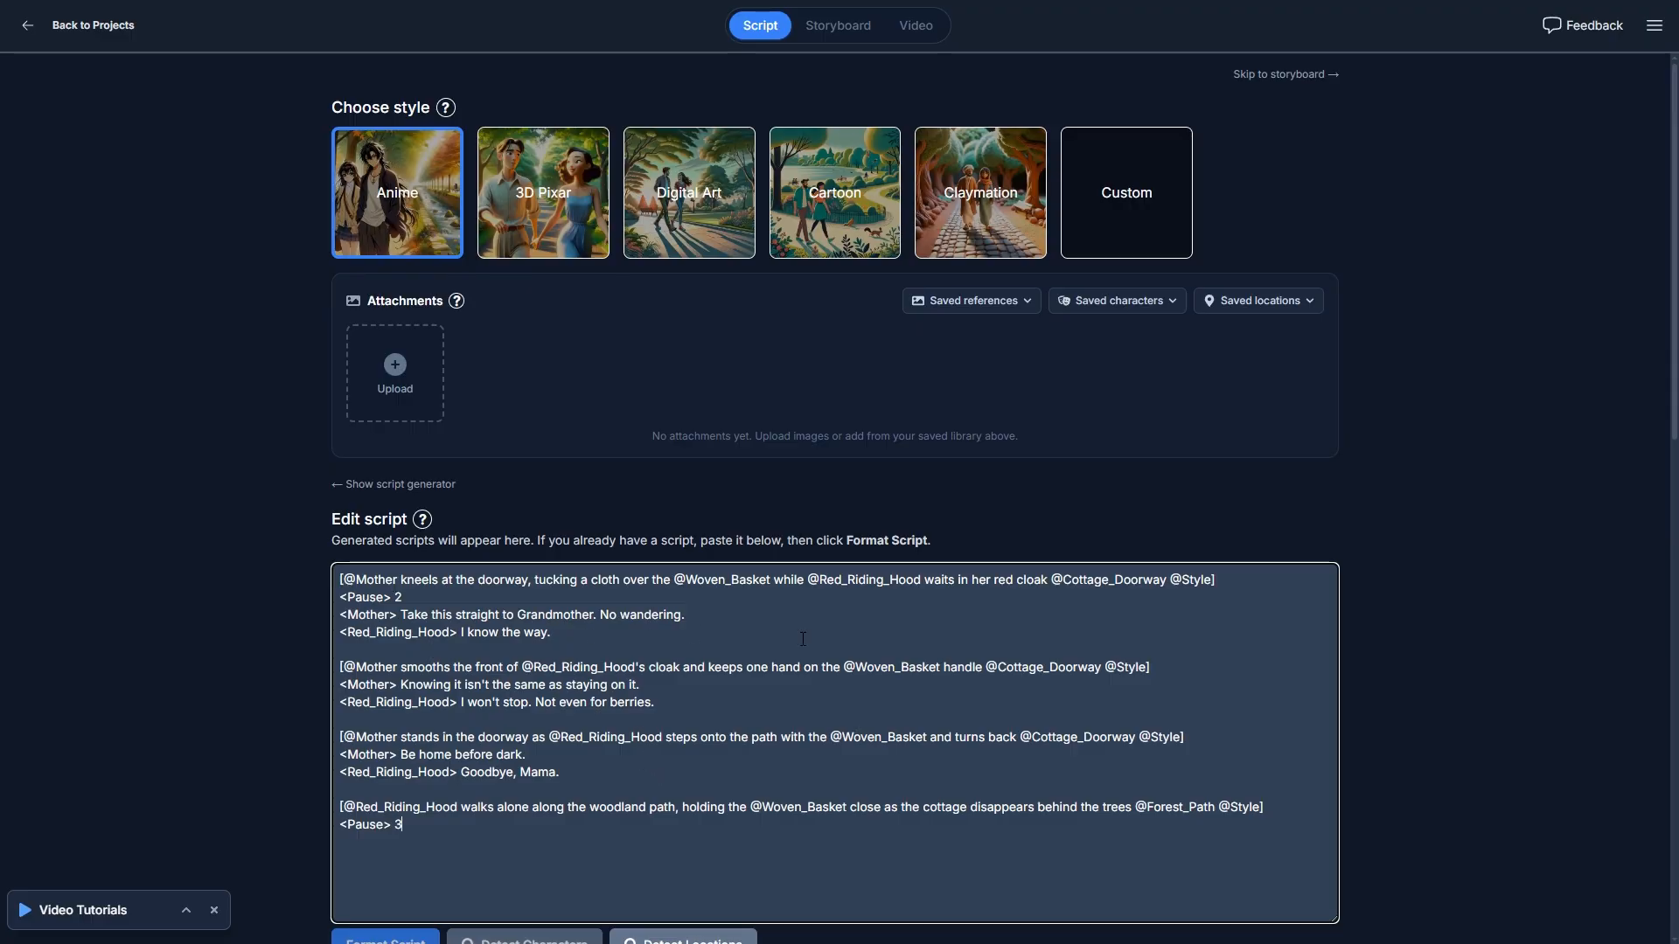
- Inspect the generated images of the characters, the cottage doorway and forest path locations, and the woven basket reference
{"action": "scroll", "coordinate": [694, 631], "scroll_direction": "down", "scroll_amount": 7}
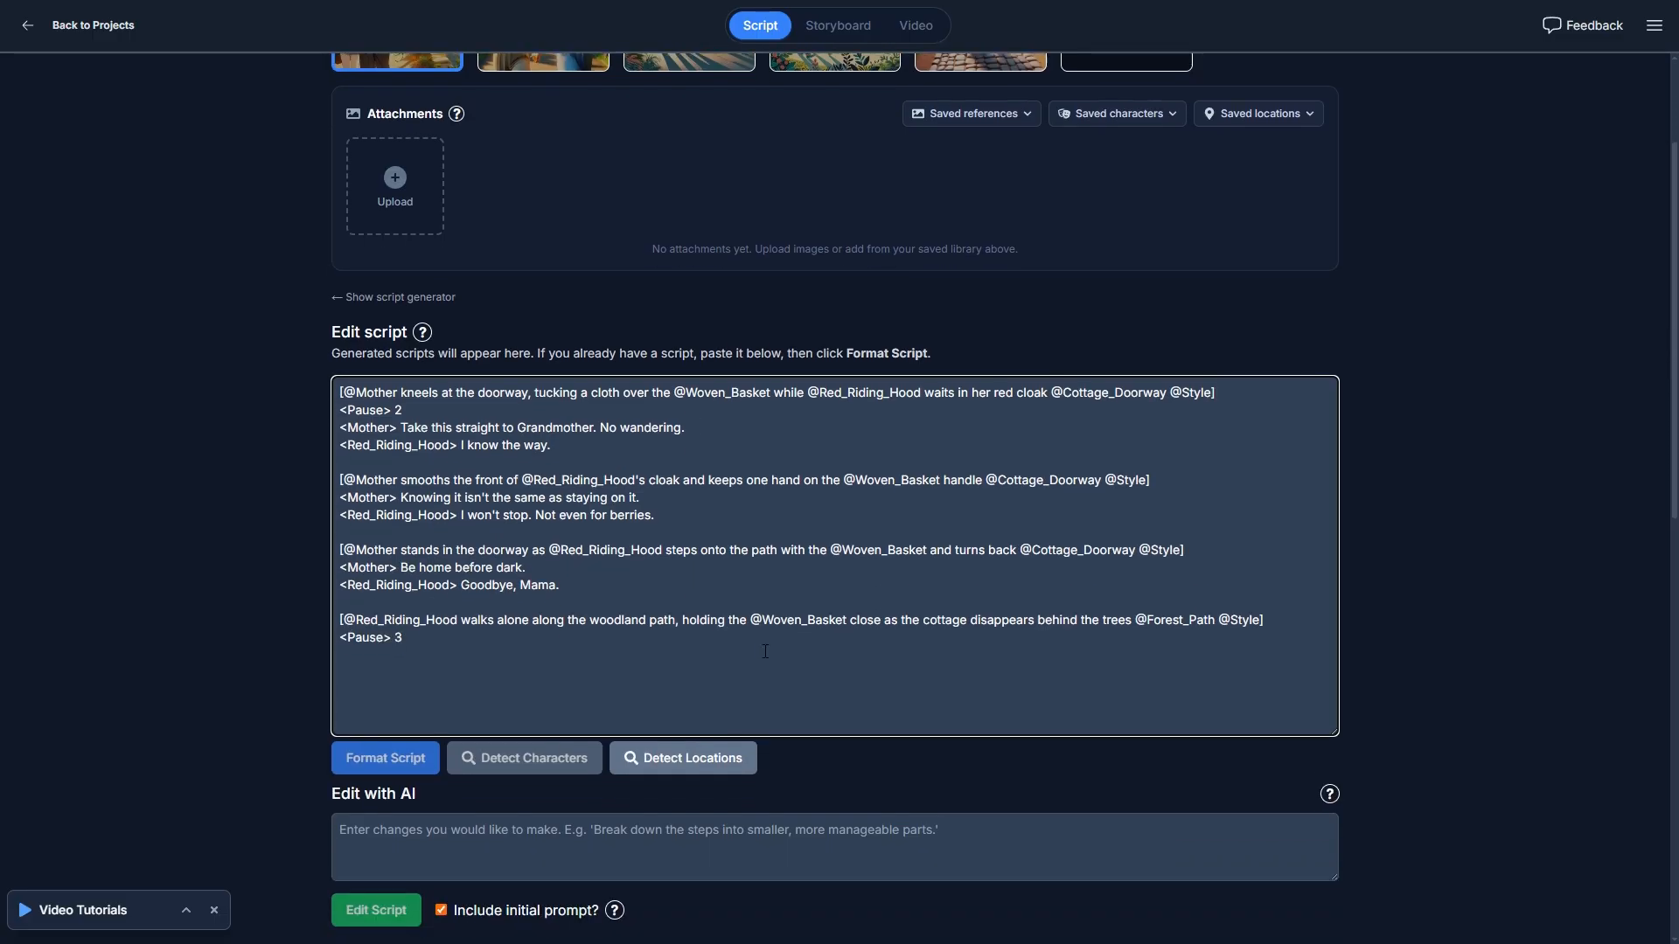
{"action": "scroll", "coordinate": [888, 633], "scroll_direction": "down", "scroll_amount": 3}
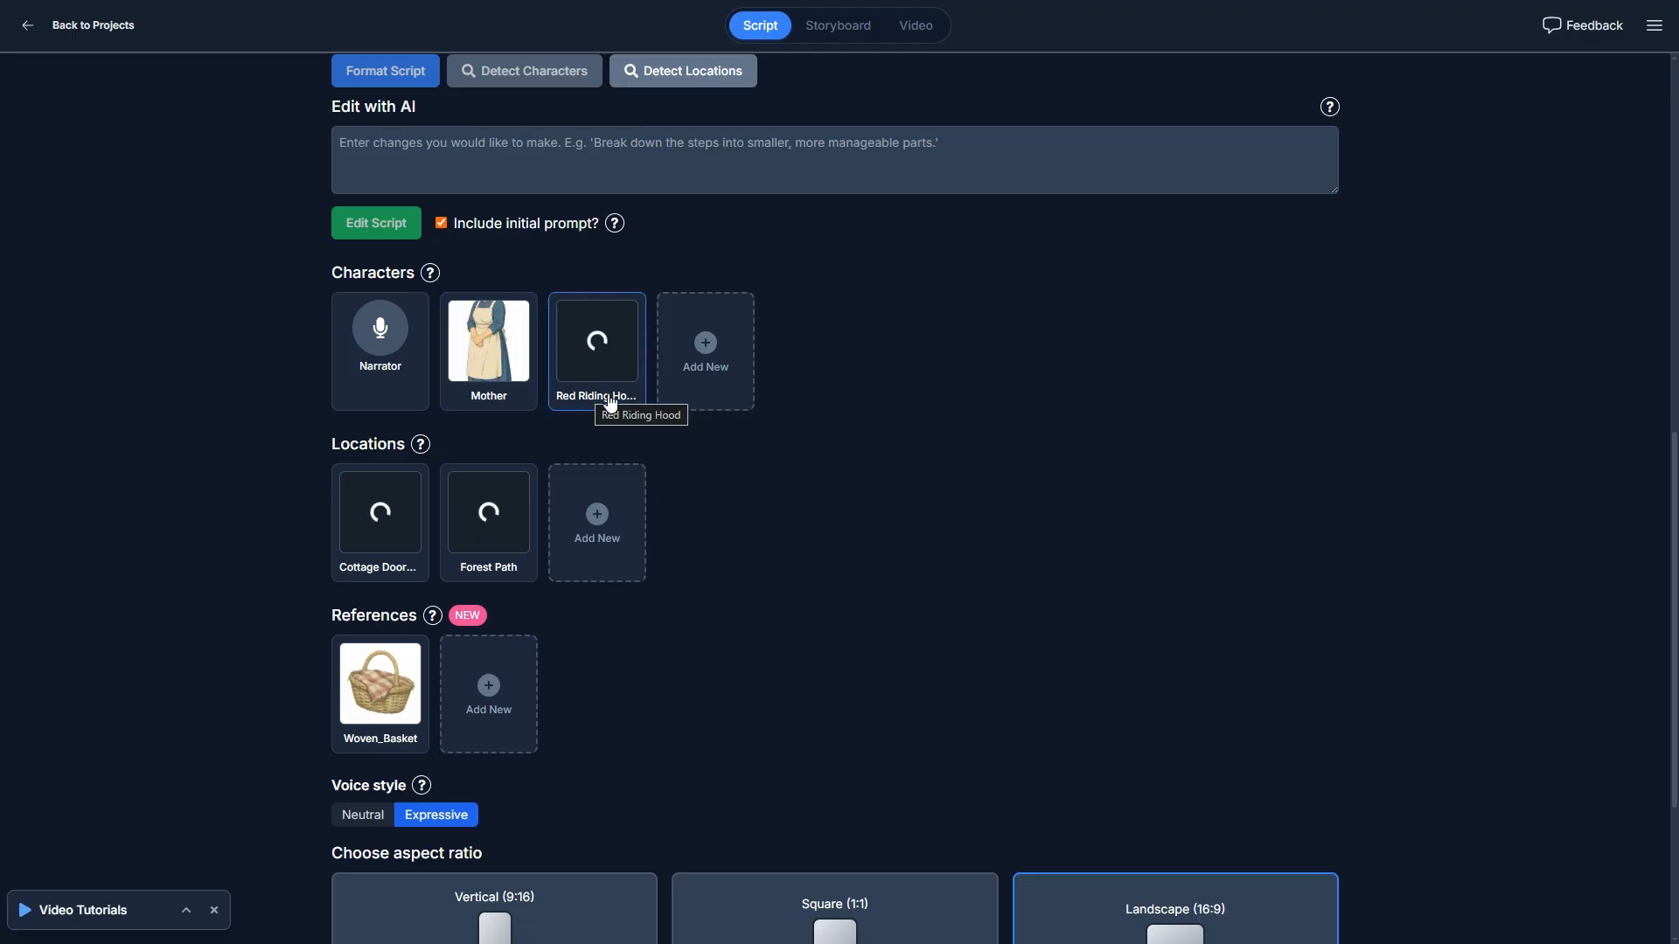
{"action": "mouse_move", "coordinate": [499, 366]}
{"action": "mouse_move", "coordinate": [597, 361]}
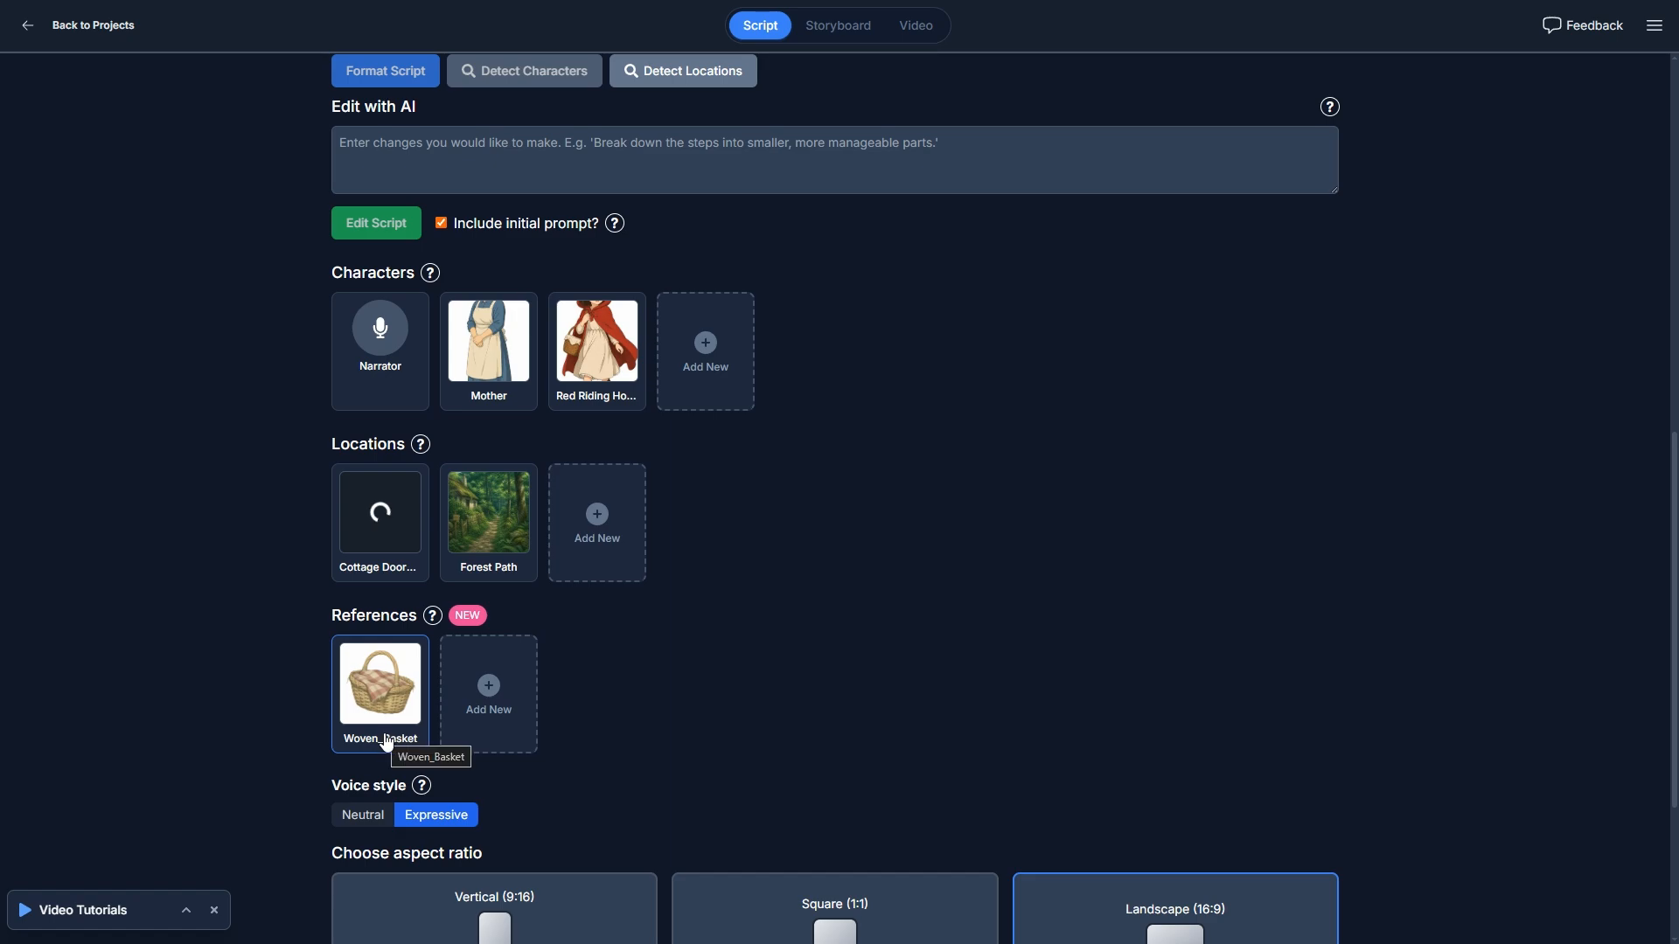
{"action": "mouse_move", "coordinate": [381, 678]}
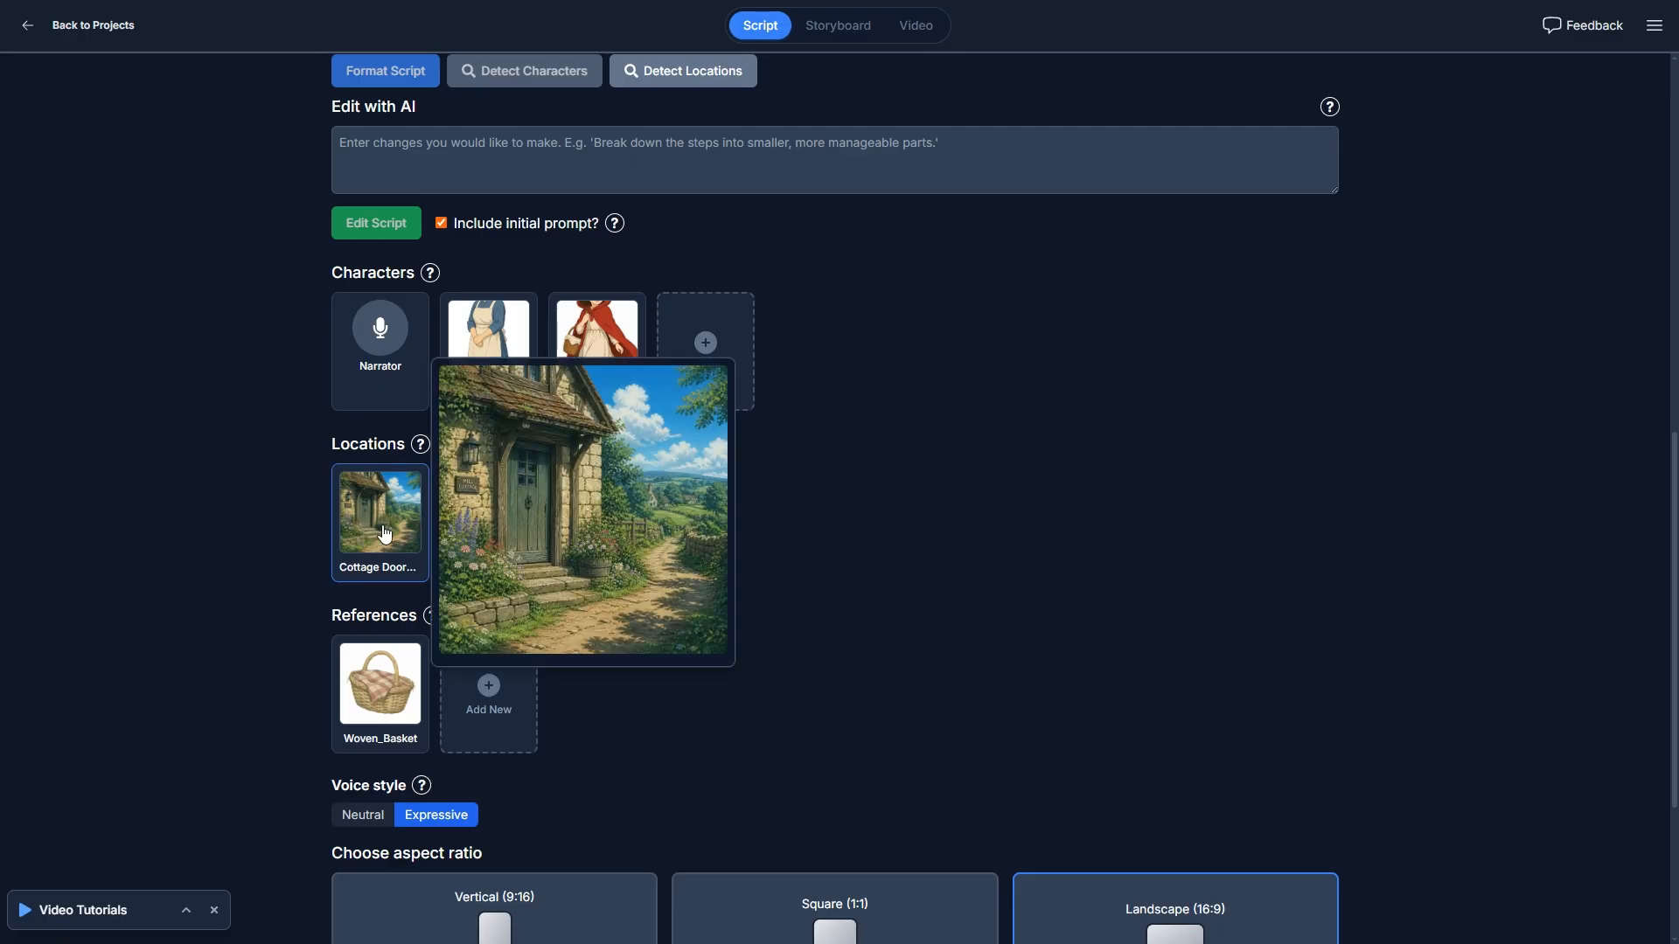
{"action": "mouse_move", "coordinate": [495, 516]}
- Generate the storyboard in landscape 16:9 with automatic audio and video generation
{"action": "scroll", "coordinate": [265, 522], "scroll_direction": "up", "scroll_amount": 8}
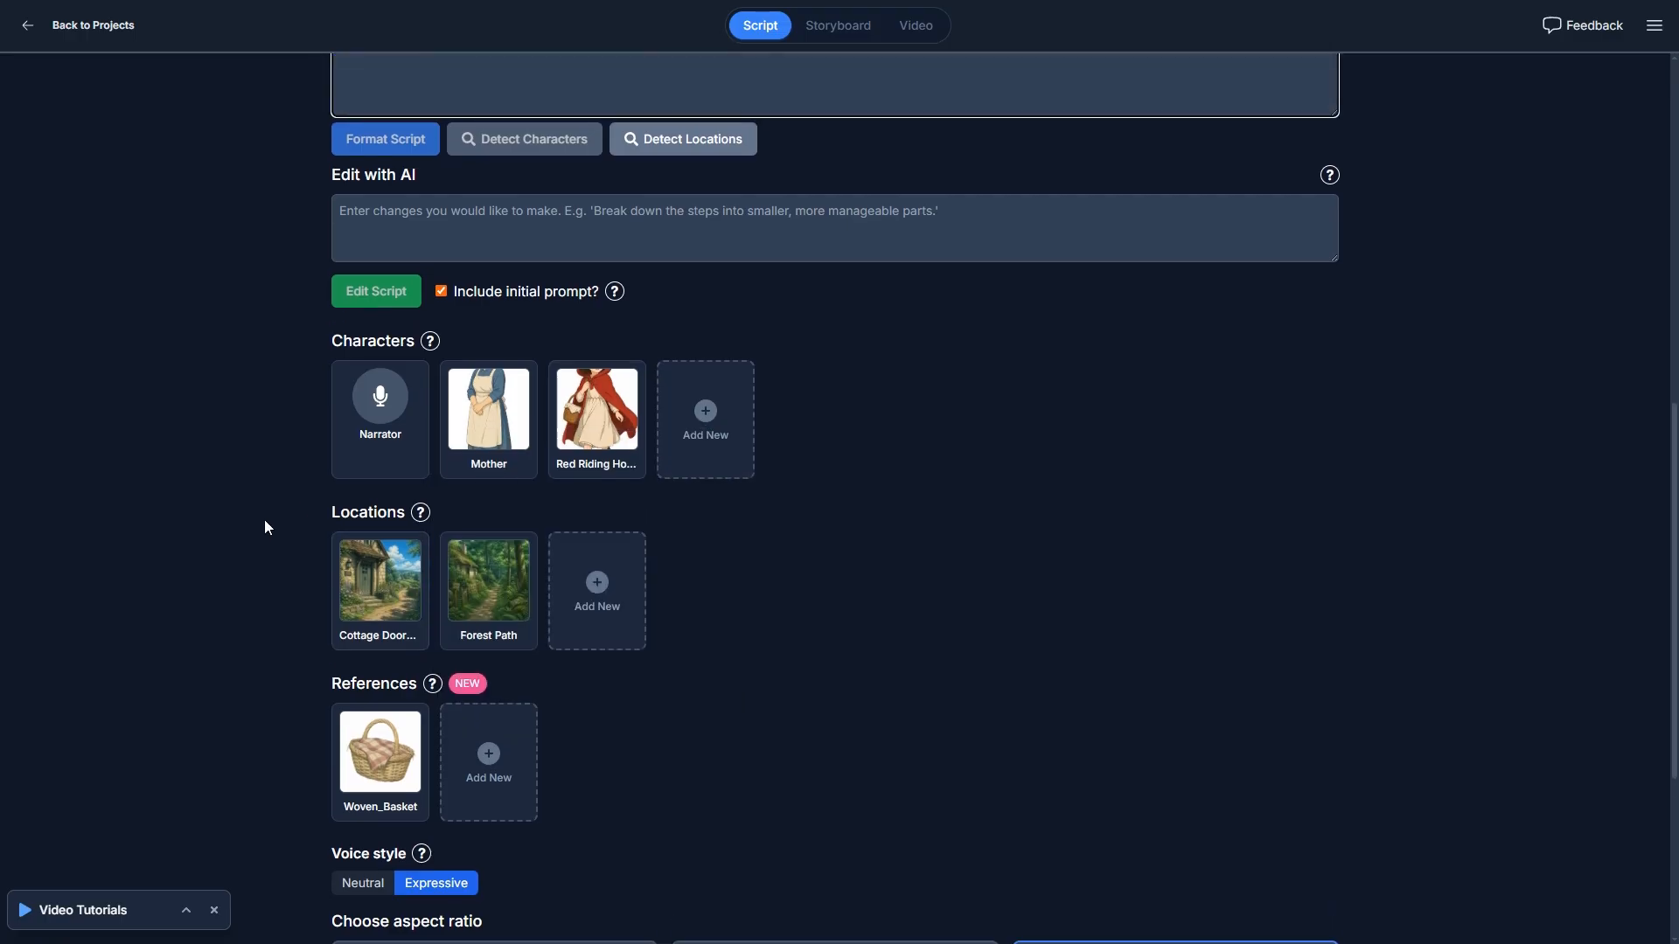
{"action": "scroll", "coordinate": [264, 519], "scroll_direction": "down", "scroll_amount": 11}
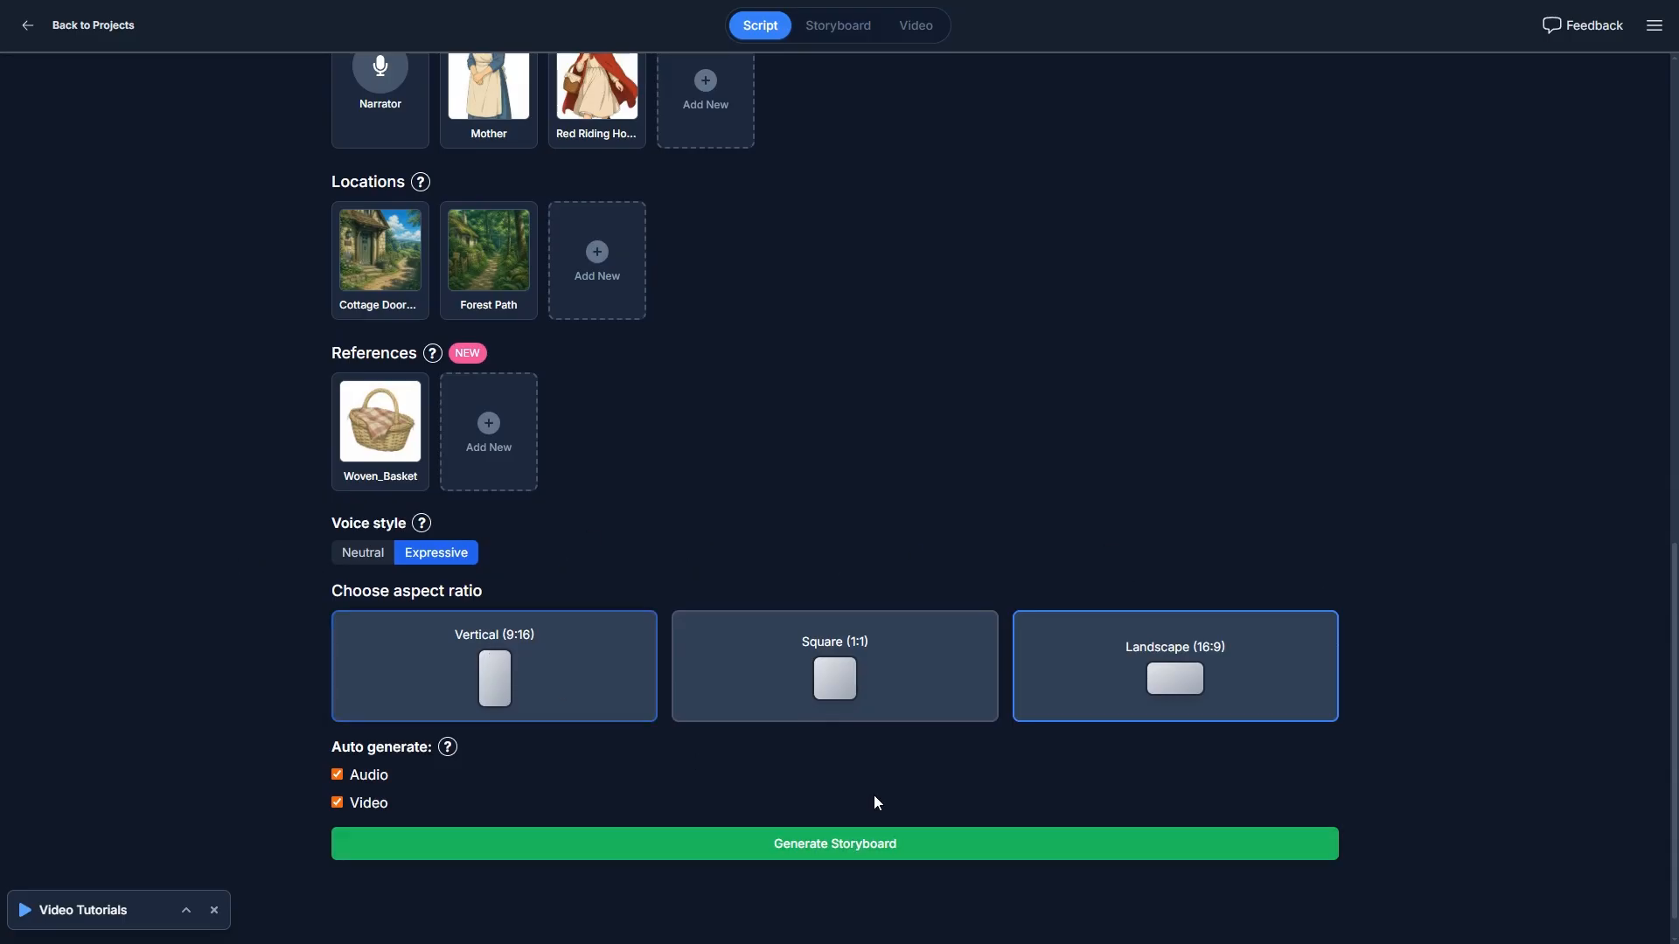
{"action": "left_click", "coordinate": [927, 846]}
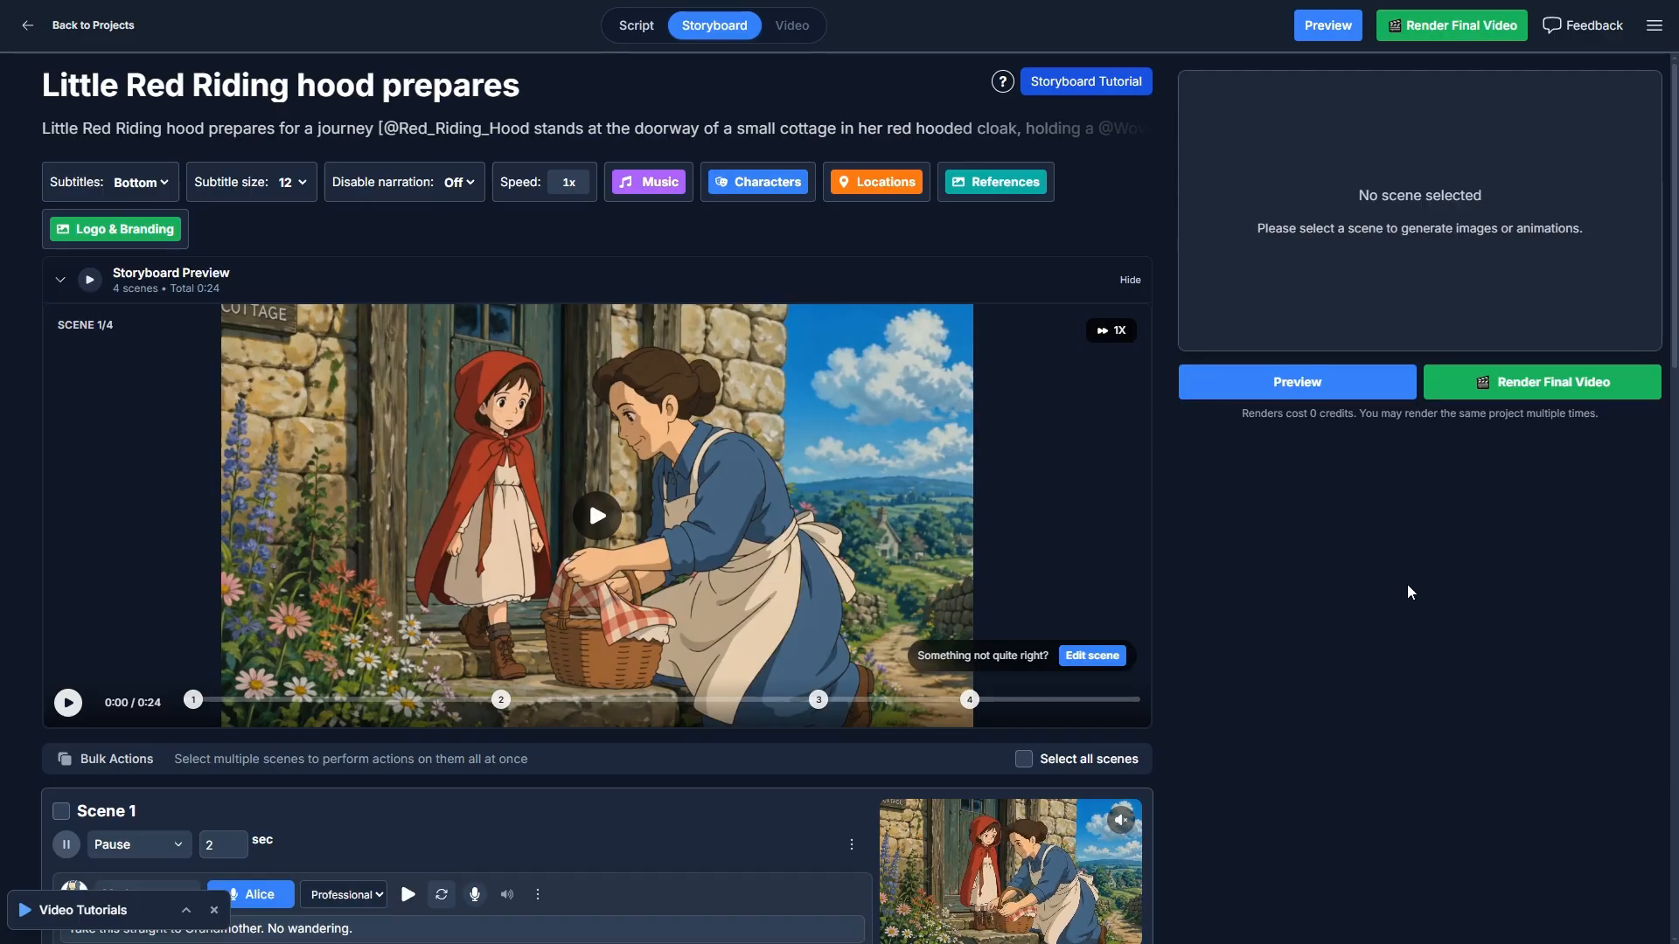
- Look over all four storyboard scenes and return to the storyboard preview
{"action": "scroll", "coordinate": [1352, 591], "scroll_direction": "down", "scroll_amount": 5}
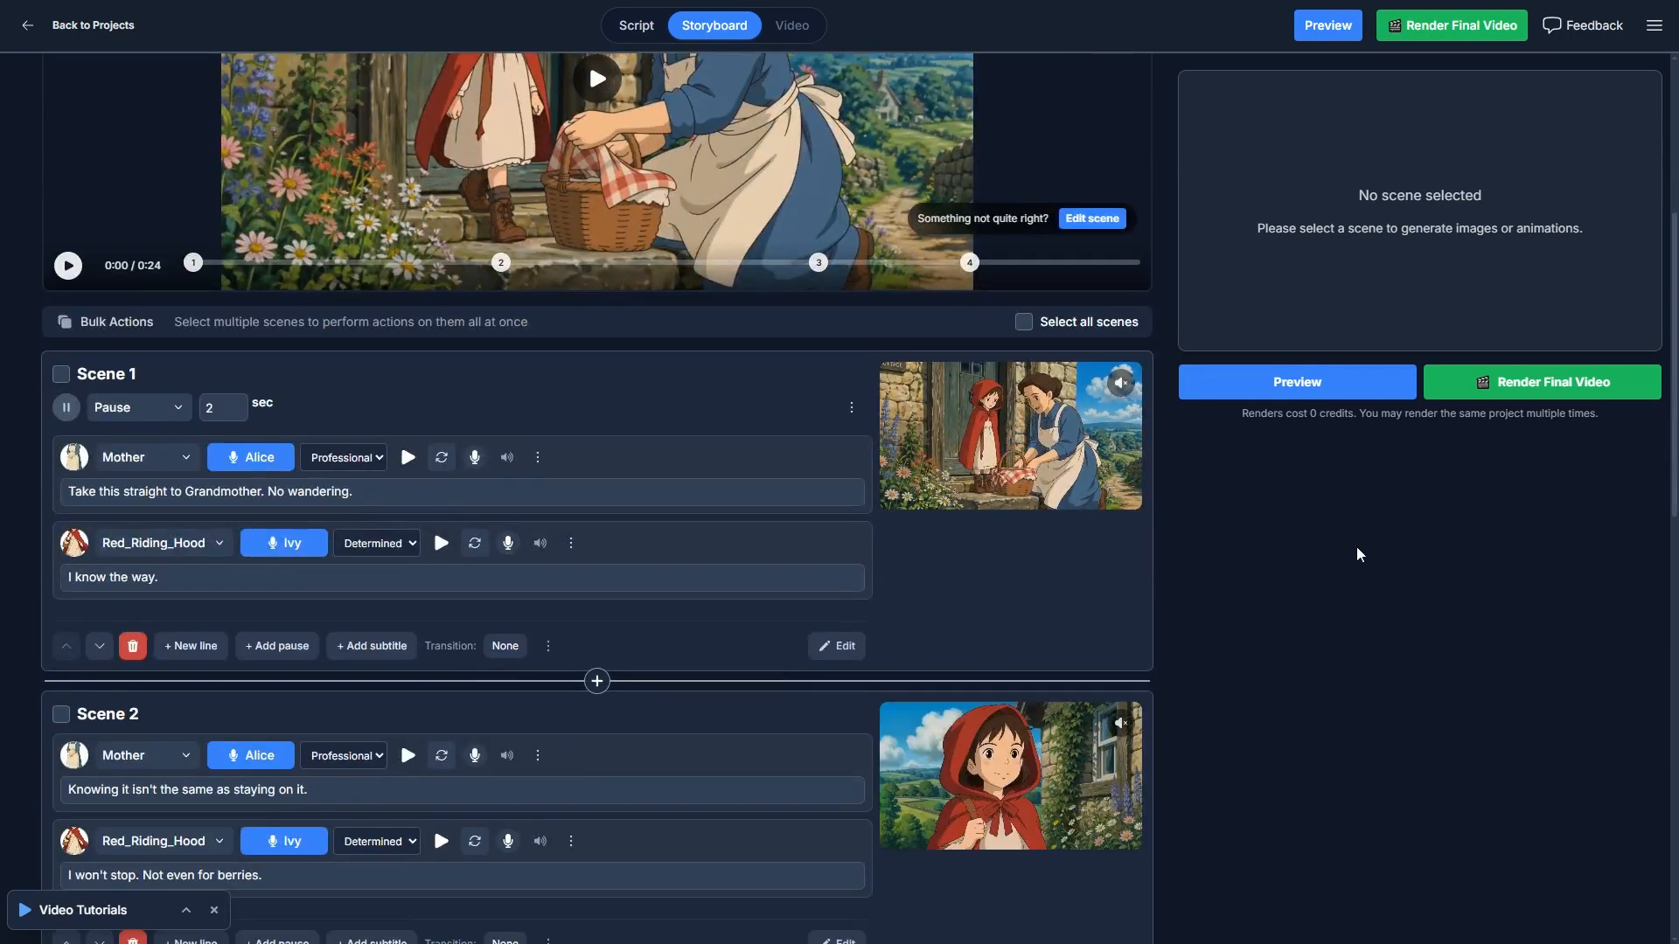
{"action": "scroll", "coordinate": [1057, 612], "scroll_direction": "down", "scroll_amount": 6}
{"action": "scroll", "coordinate": [1057, 660], "scroll_direction": "down", "scroll_amount": 2}
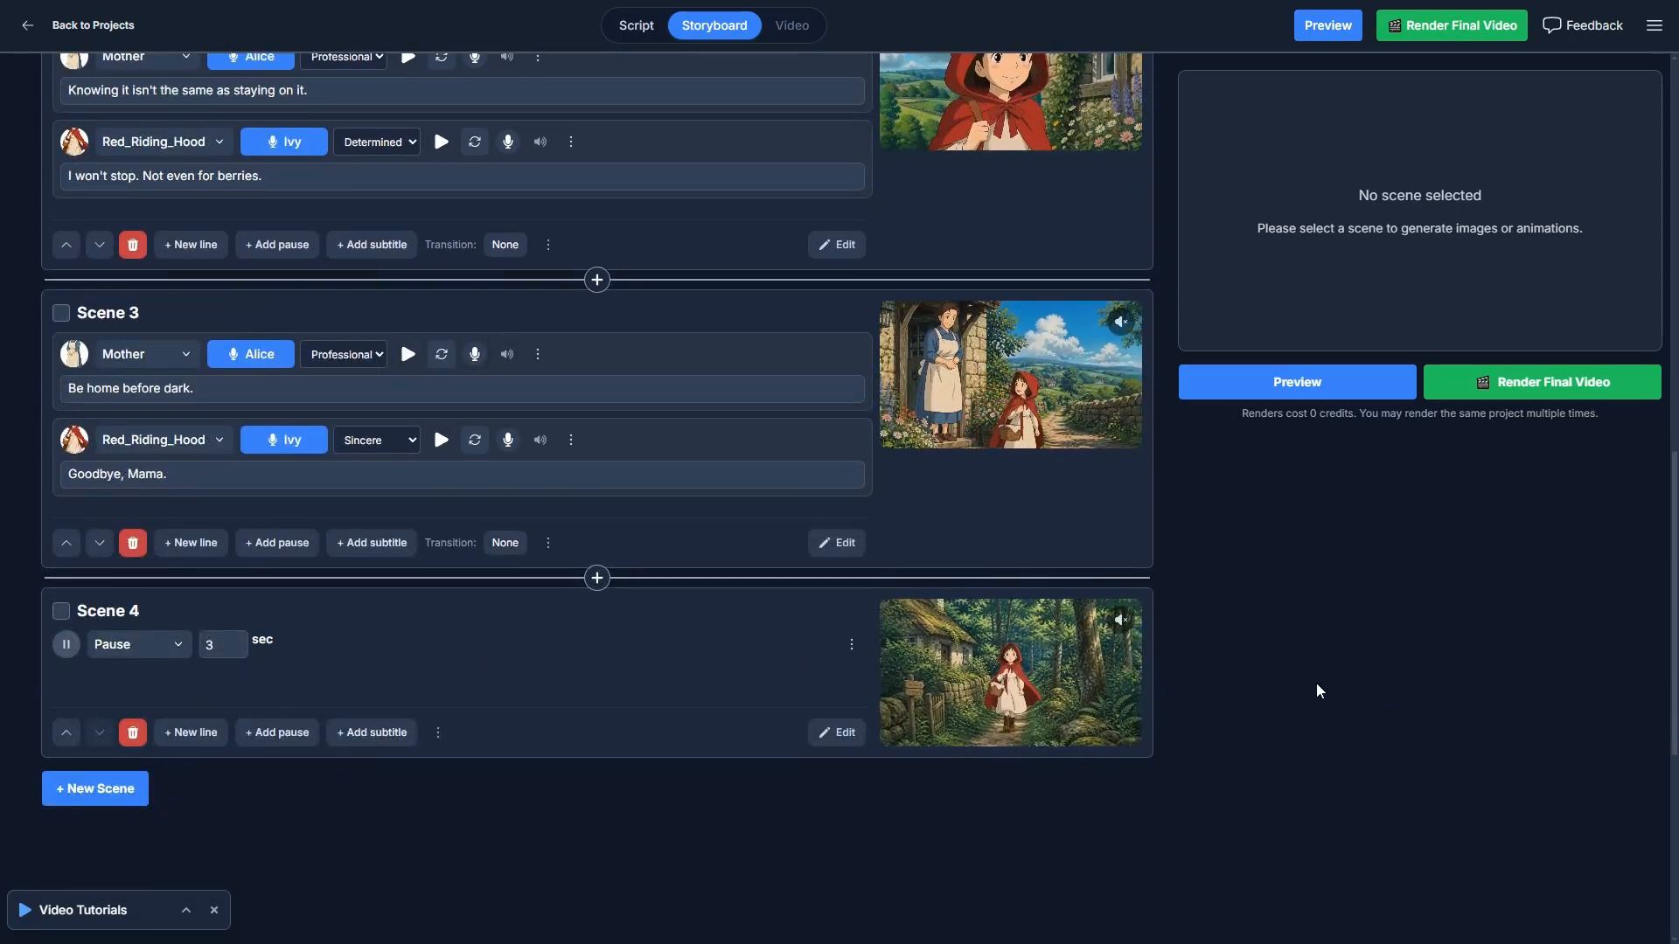
{"action": "scroll", "coordinate": [1315, 684], "scroll_direction": "up", "scroll_amount": 13}
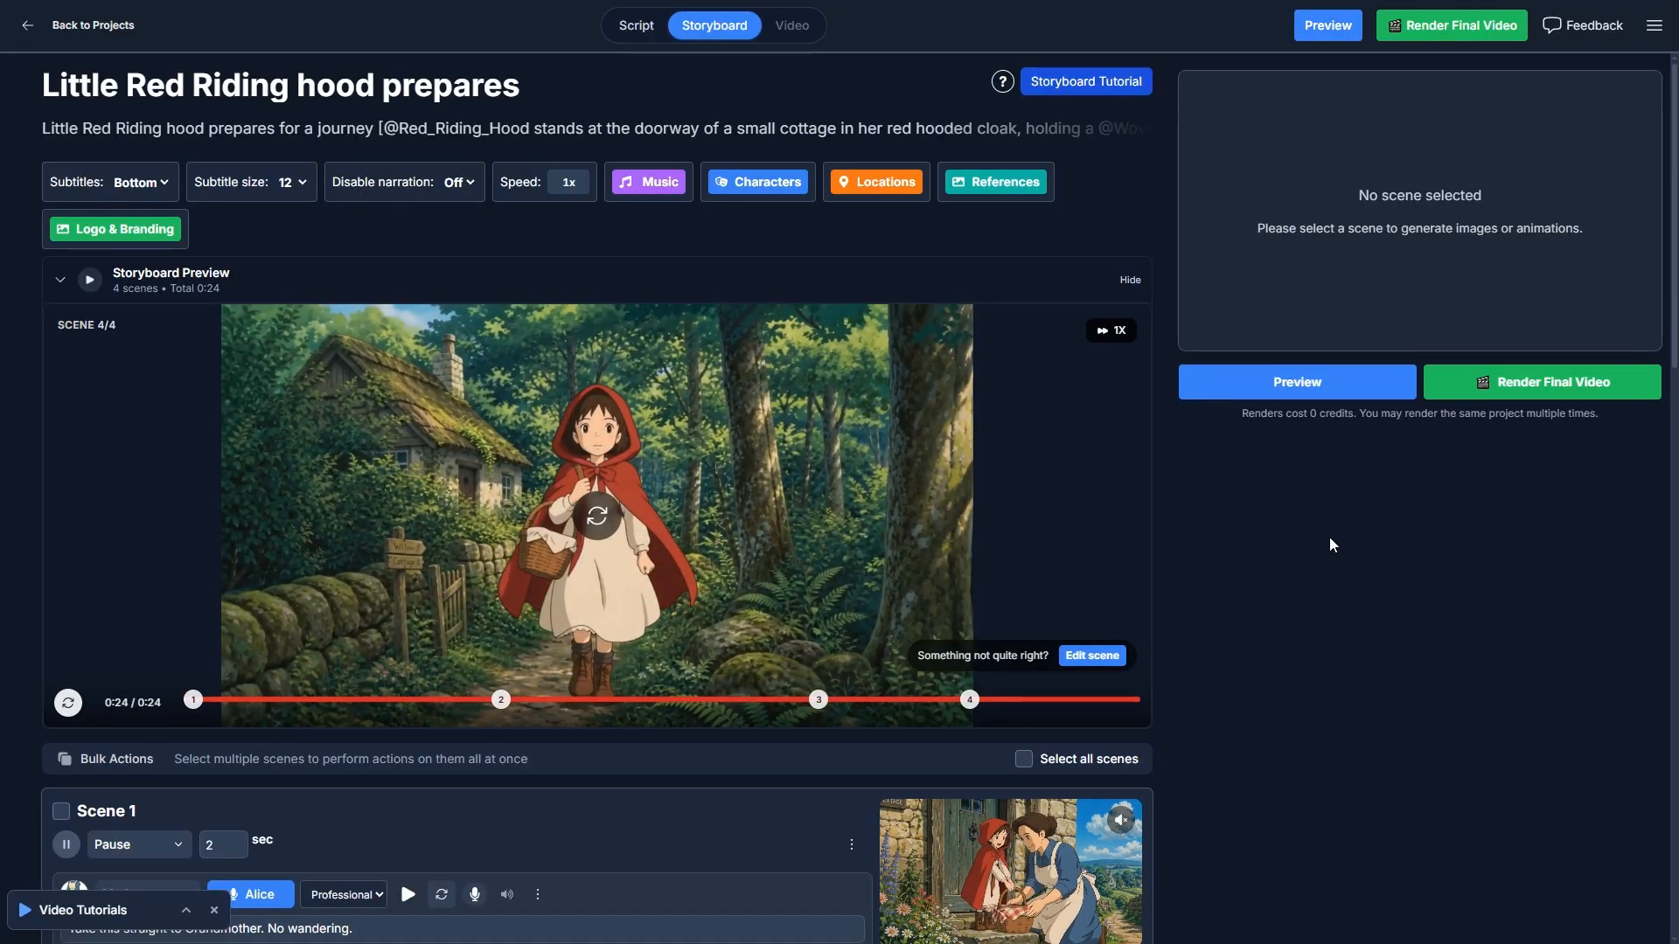
- Review the video clips, dialogue lines and pauses of Scenes 1 to 4 in the storyboard
{"action": "scroll", "coordinate": [1206, 679], "scroll_direction": "down", "scroll_amount": 5}
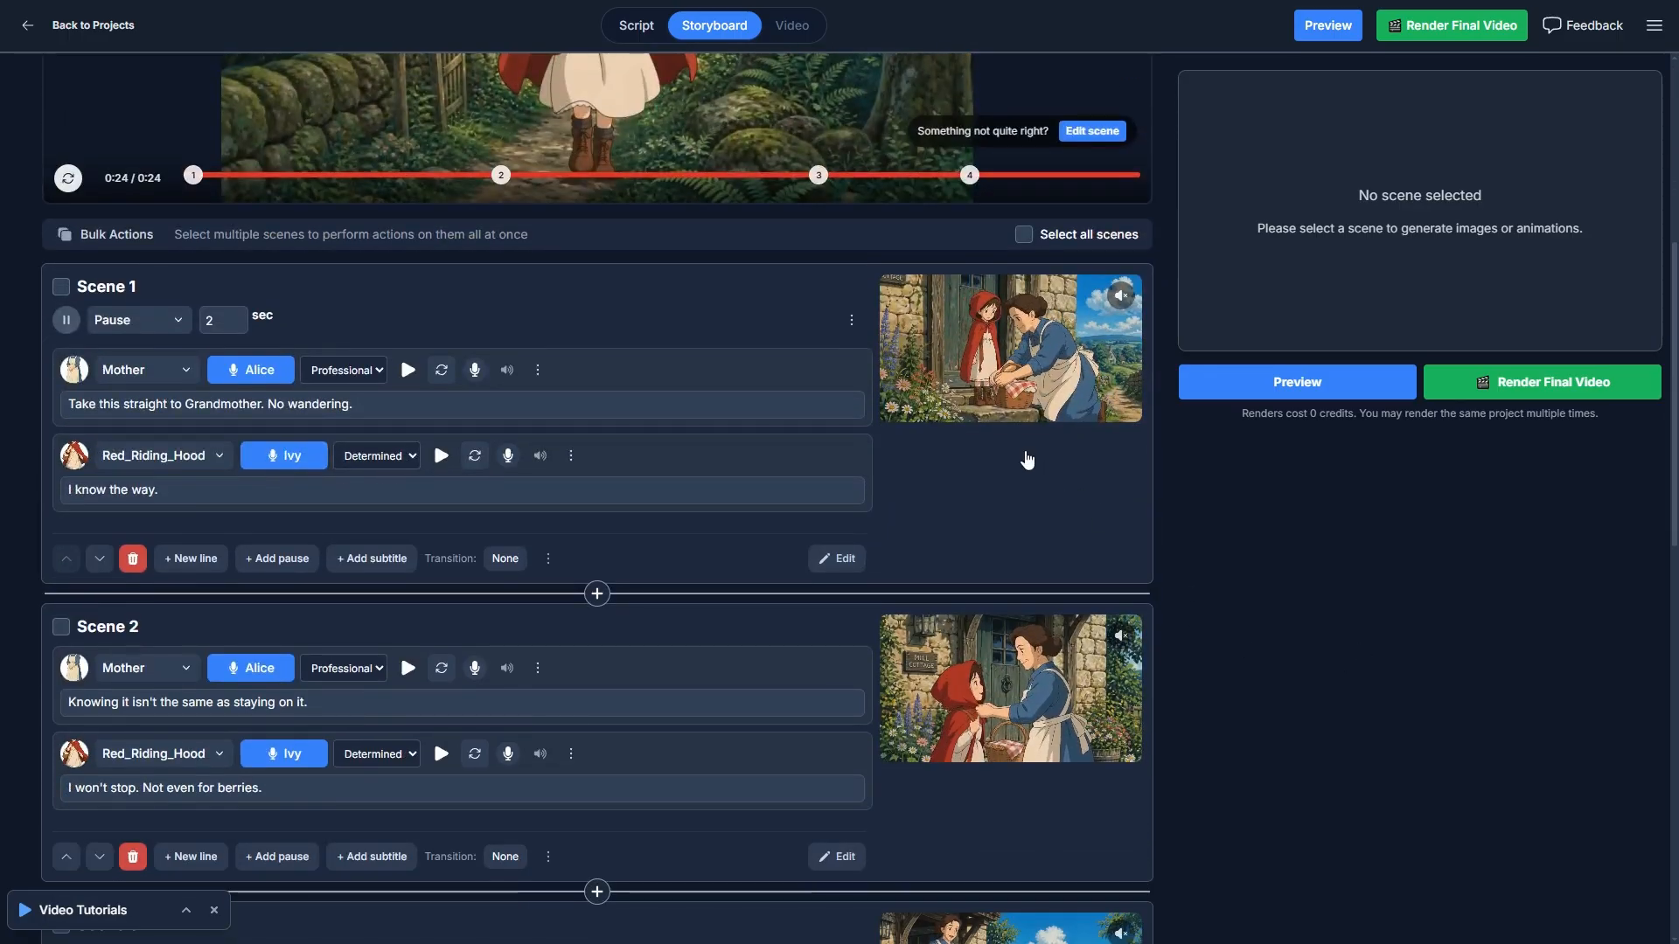
{"action": "scroll", "coordinate": [987, 637], "scroll_direction": "down", "scroll_amount": 3}
{"action": "scroll", "coordinate": [1137, 636], "scroll_direction": "down", "scroll_amount": 2}
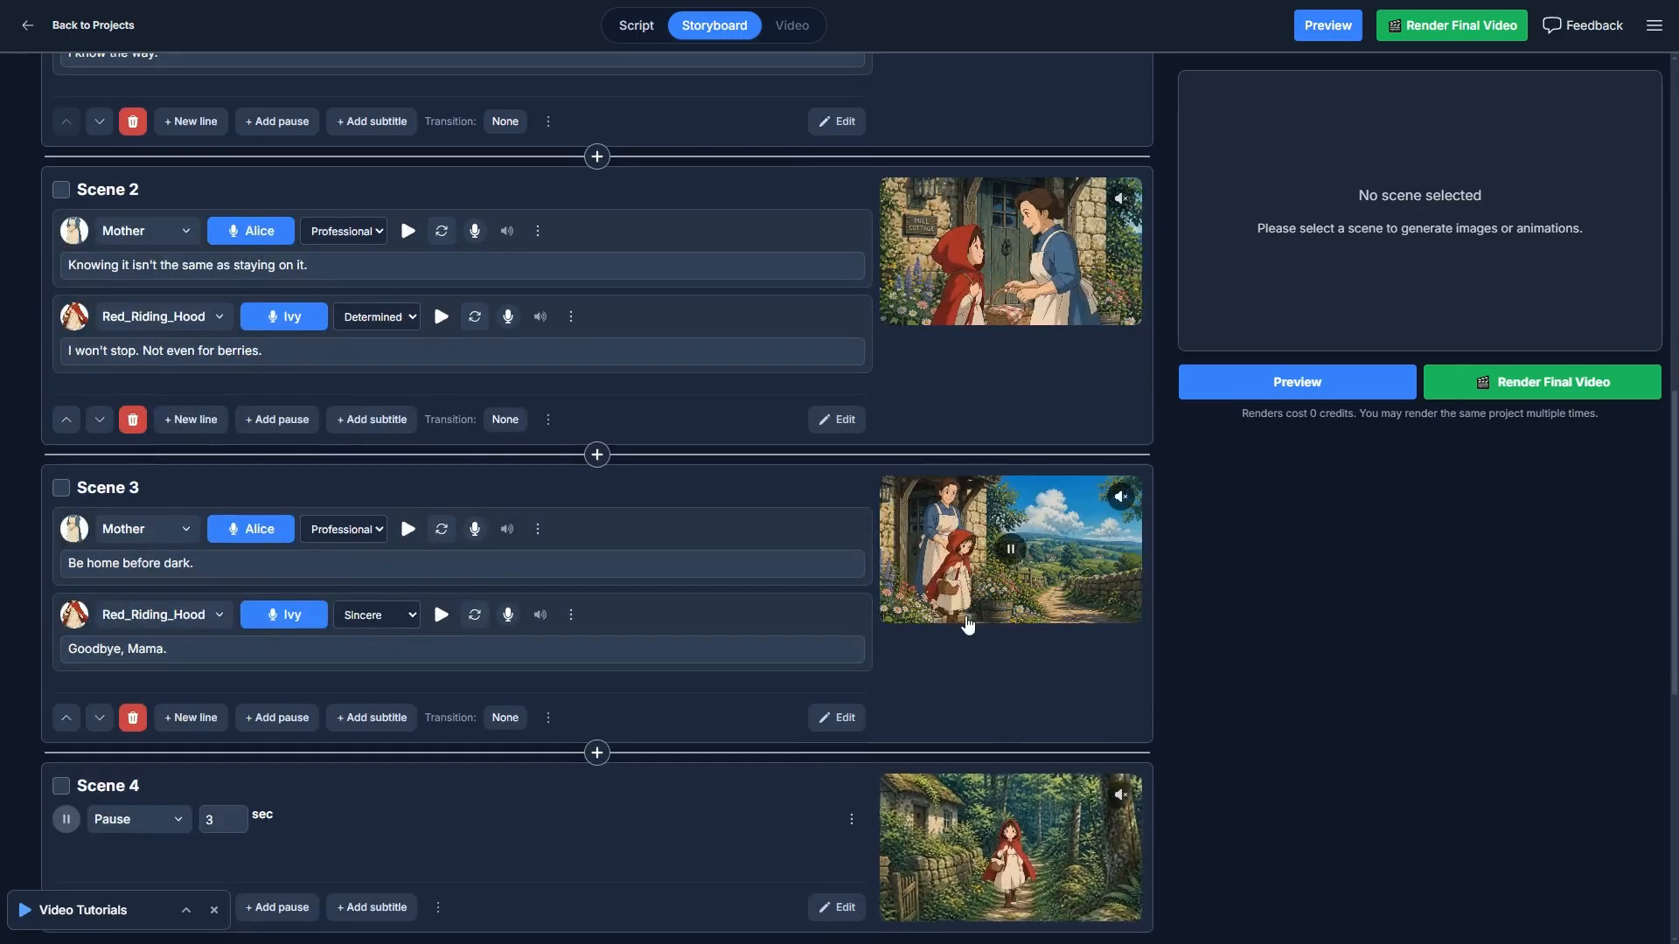
{"action": "scroll", "coordinate": [1188, 644], "scroll_direction": "down", "scroll_amount": 2}
{"action": "scroll", "coordinate": [1273, 719], "scroll_direction": "up", "scroll_amount": 5}
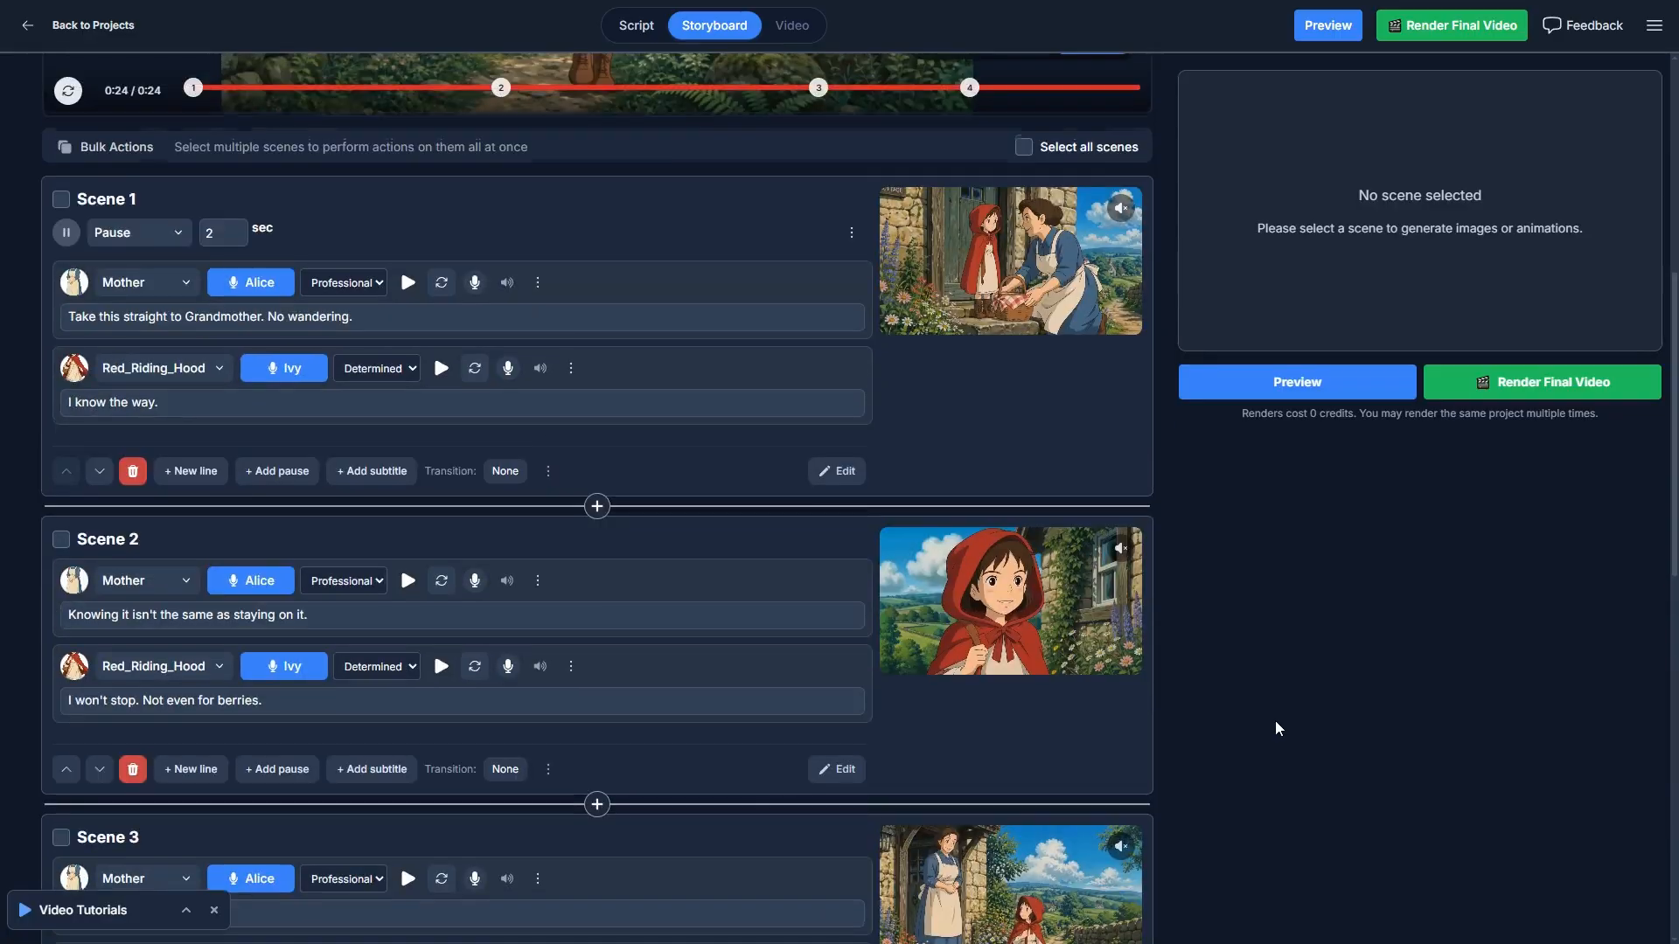
{"action": "scroll", "coordinate": [1381, 682], "scroll_direction": "down", "scroll_amount": 3}
{"action": "scroll", "coordinate": [1320, 621], "scroll_direction": "up", "scroll_amount": 4}
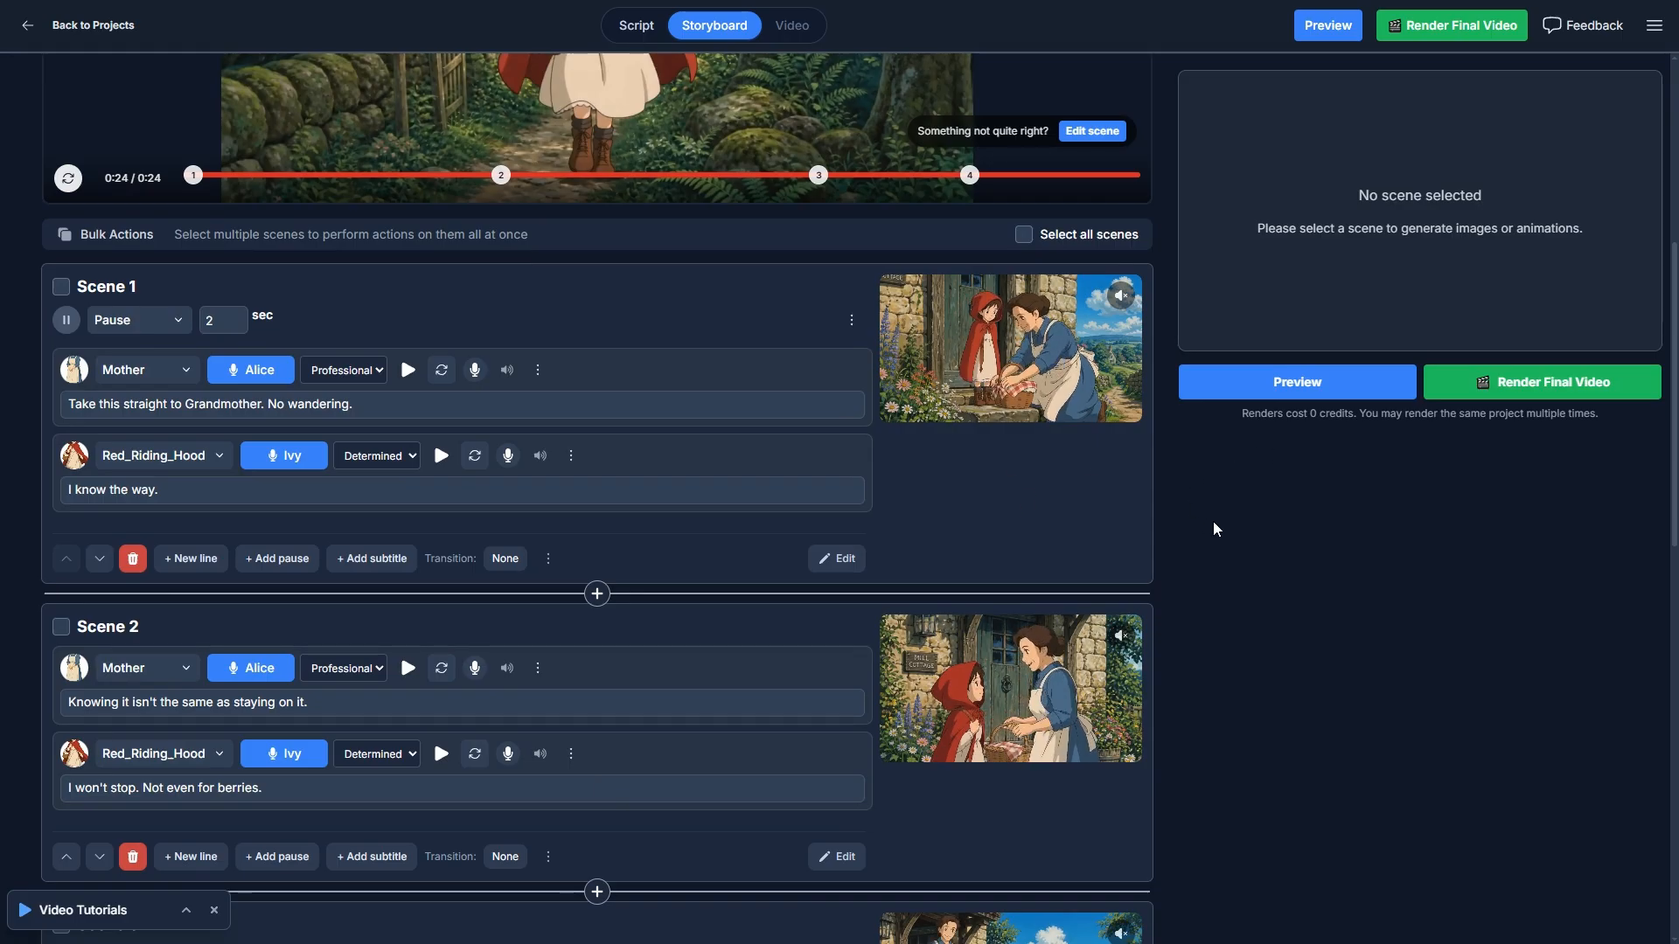
{"action": "scroll", "coordinate": [1213, 521], "scroll_direction": "down", "scroll_amount": 4}
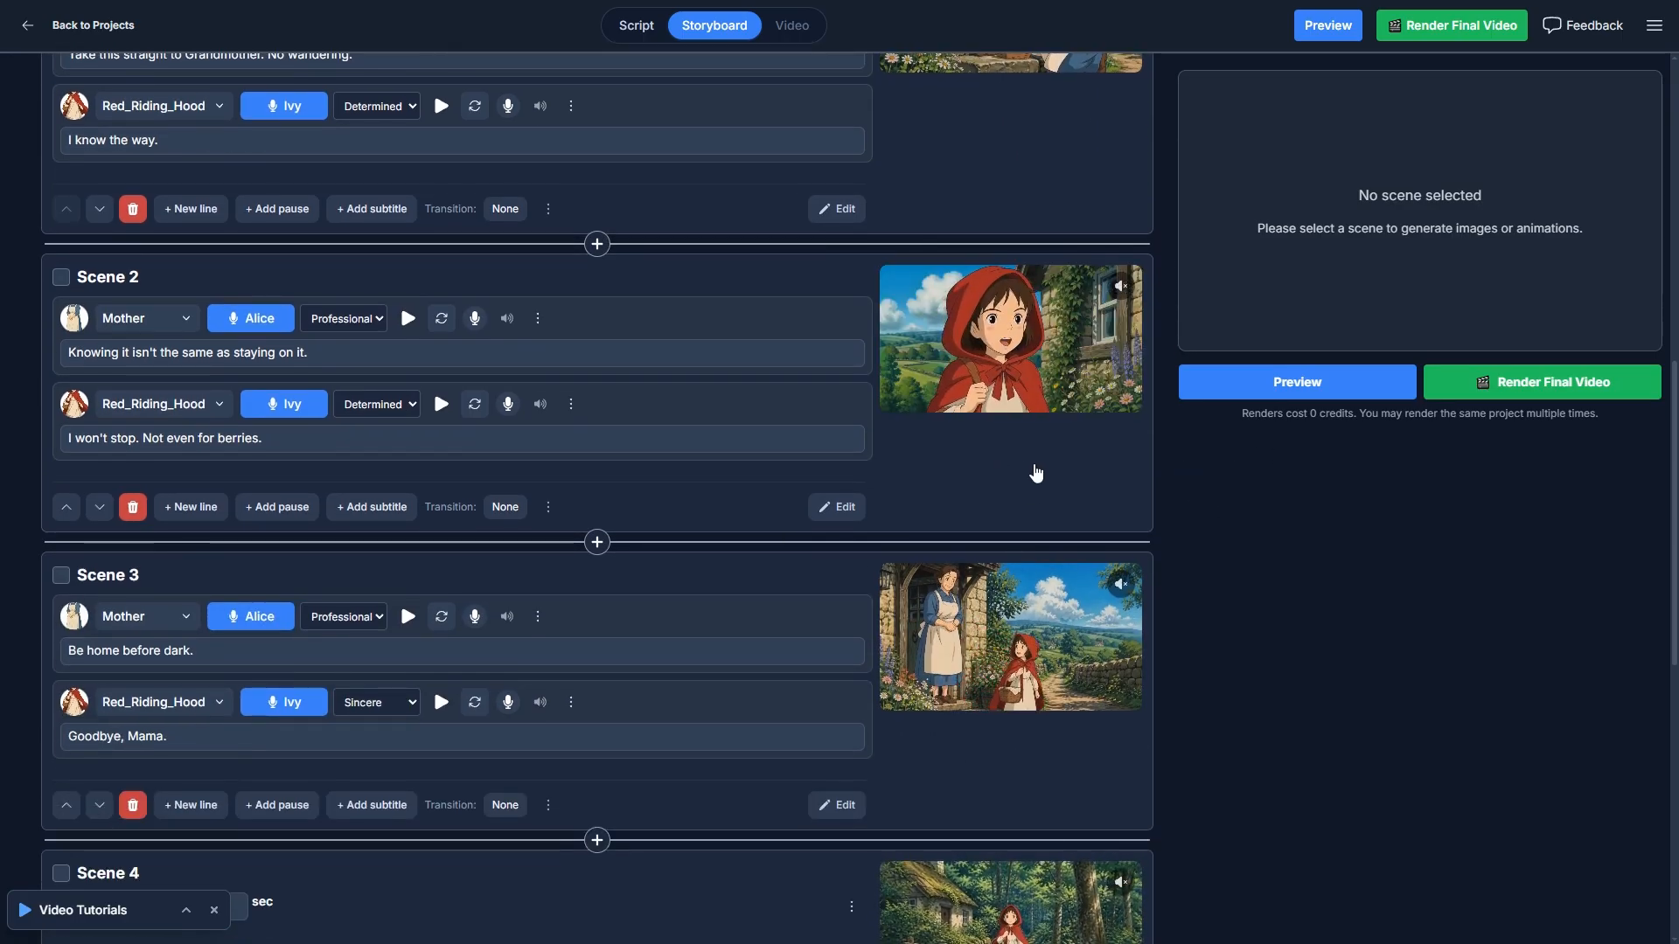
{"action": "scroll", "coordinate": [1383, 530], "scroll_direction": "down", "scroll_amount": 2}
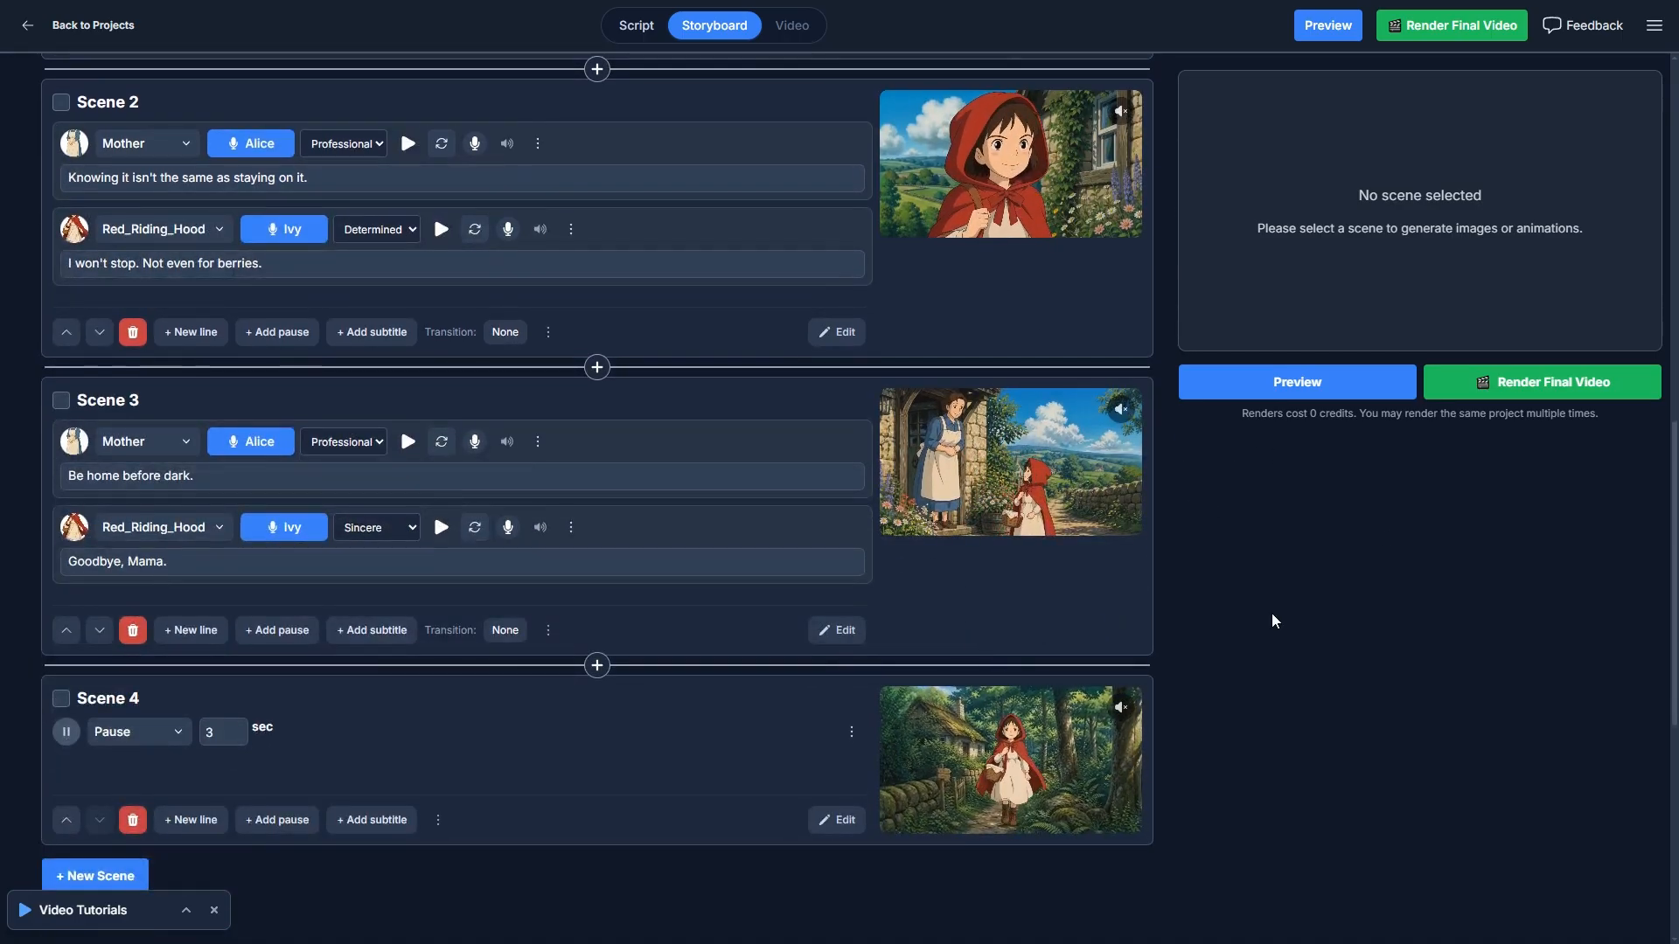
{"action": "scroll", "coordinate": [1271, 612], "scroll_direction": "down", "scroll_amount": 2}
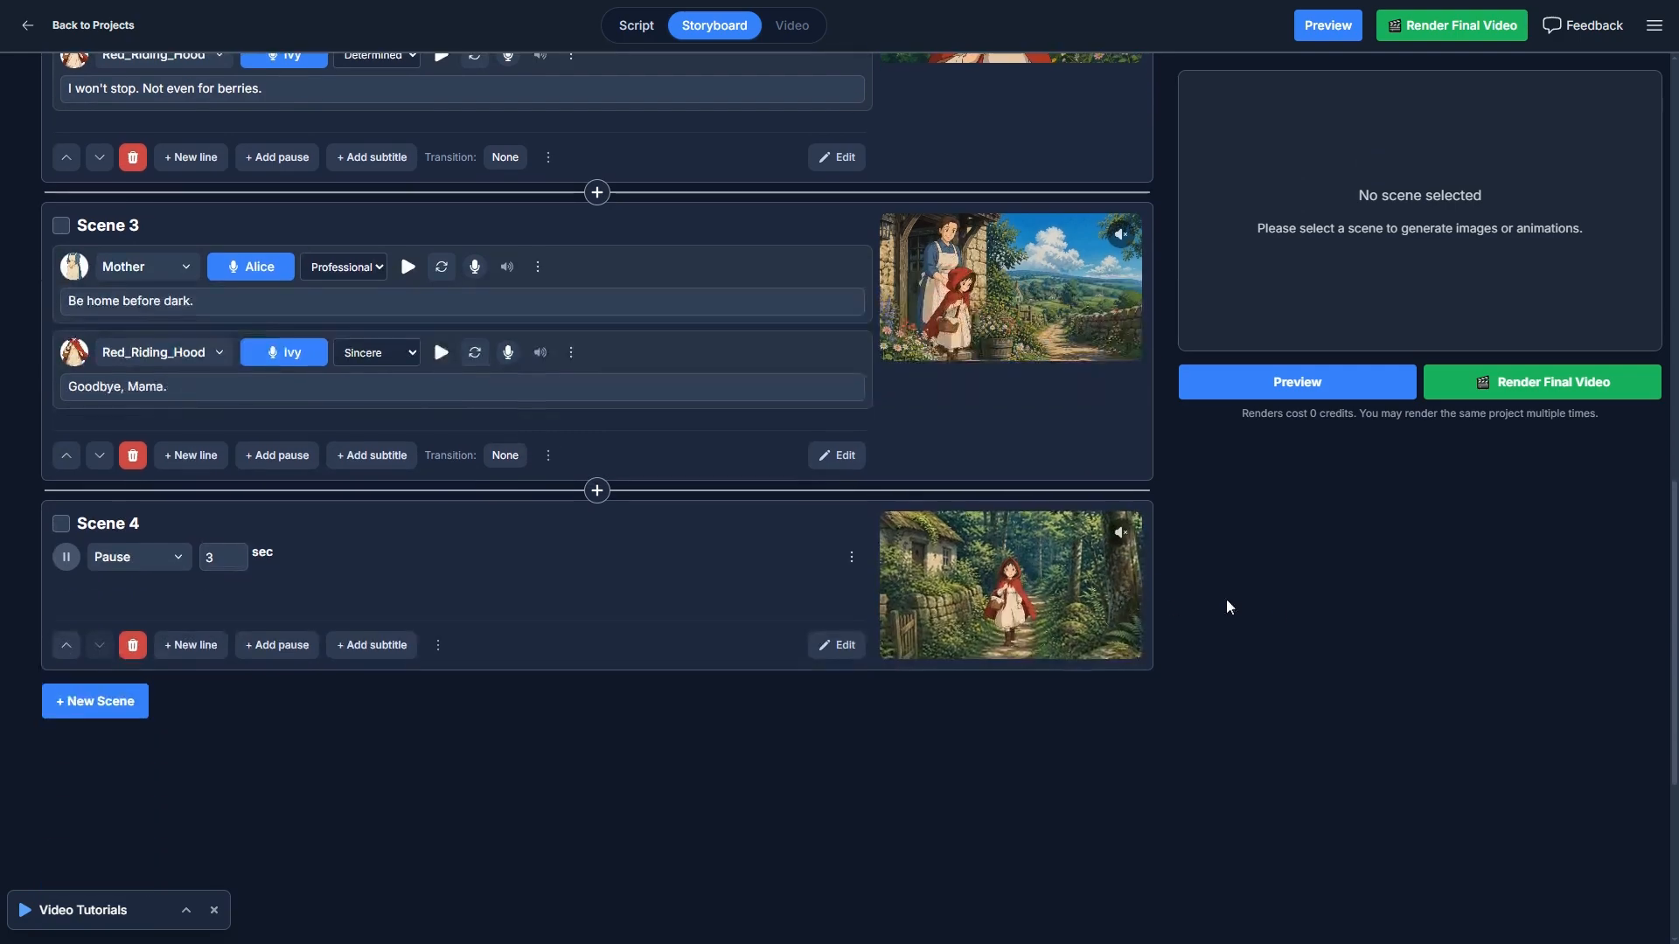
- Select Scene 4 to play its video clip, then deselect the scene
{"action": "left_click", "coordinate": [1005, 603]}
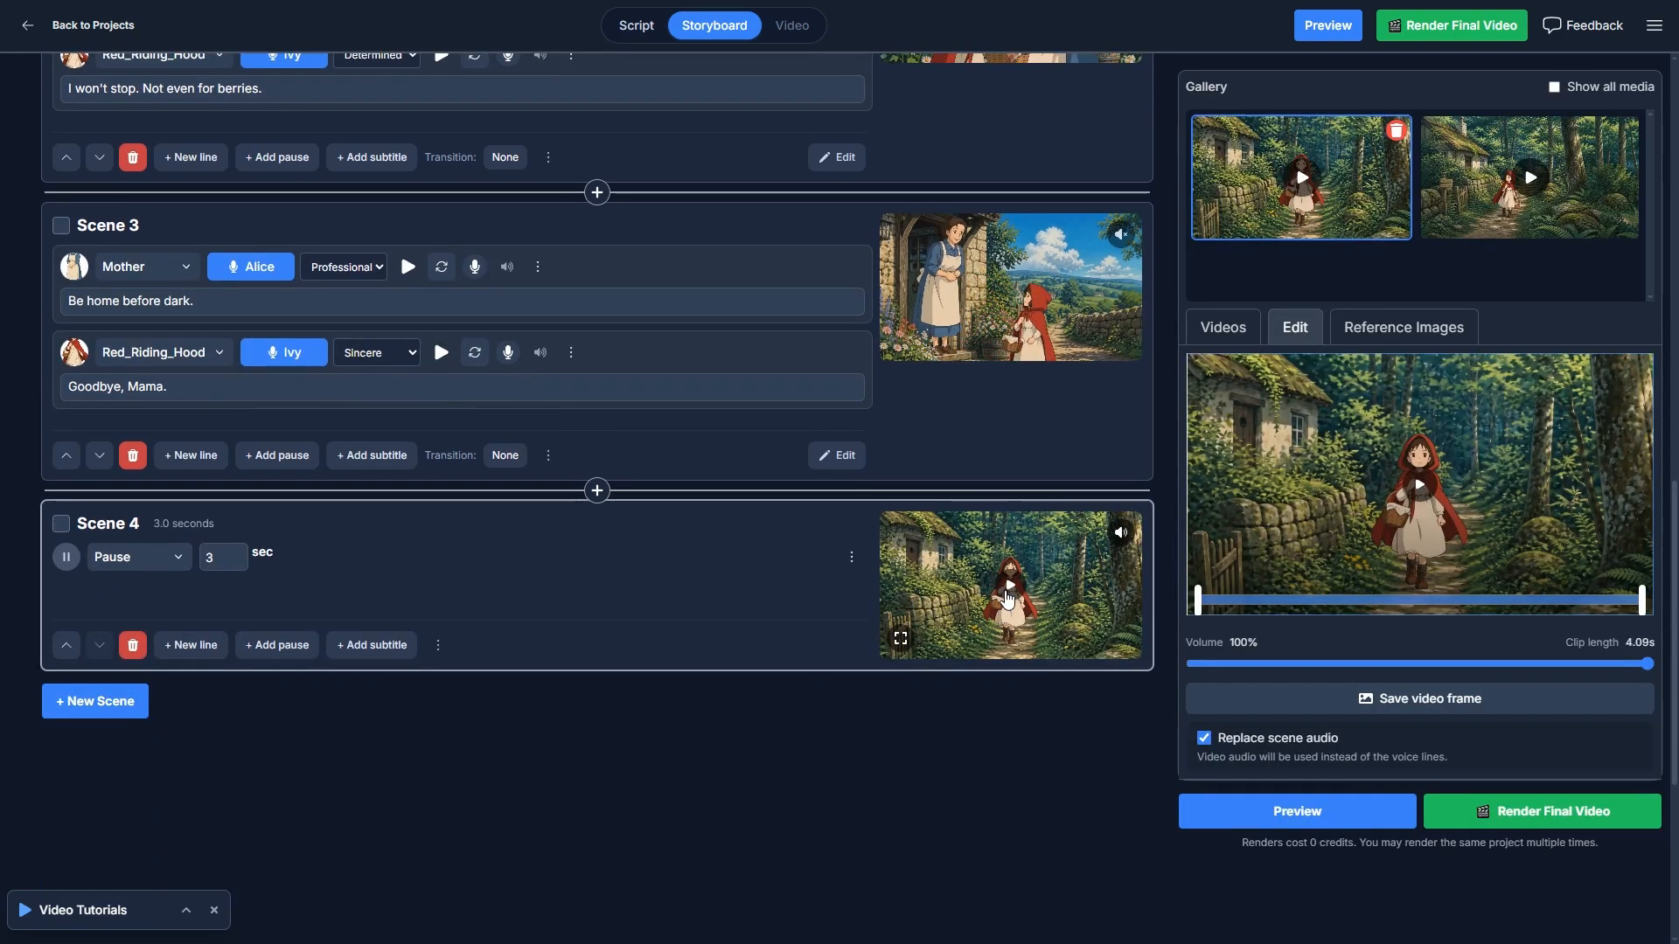
{"action": "left_click", "coordinate": [1007, 598]}
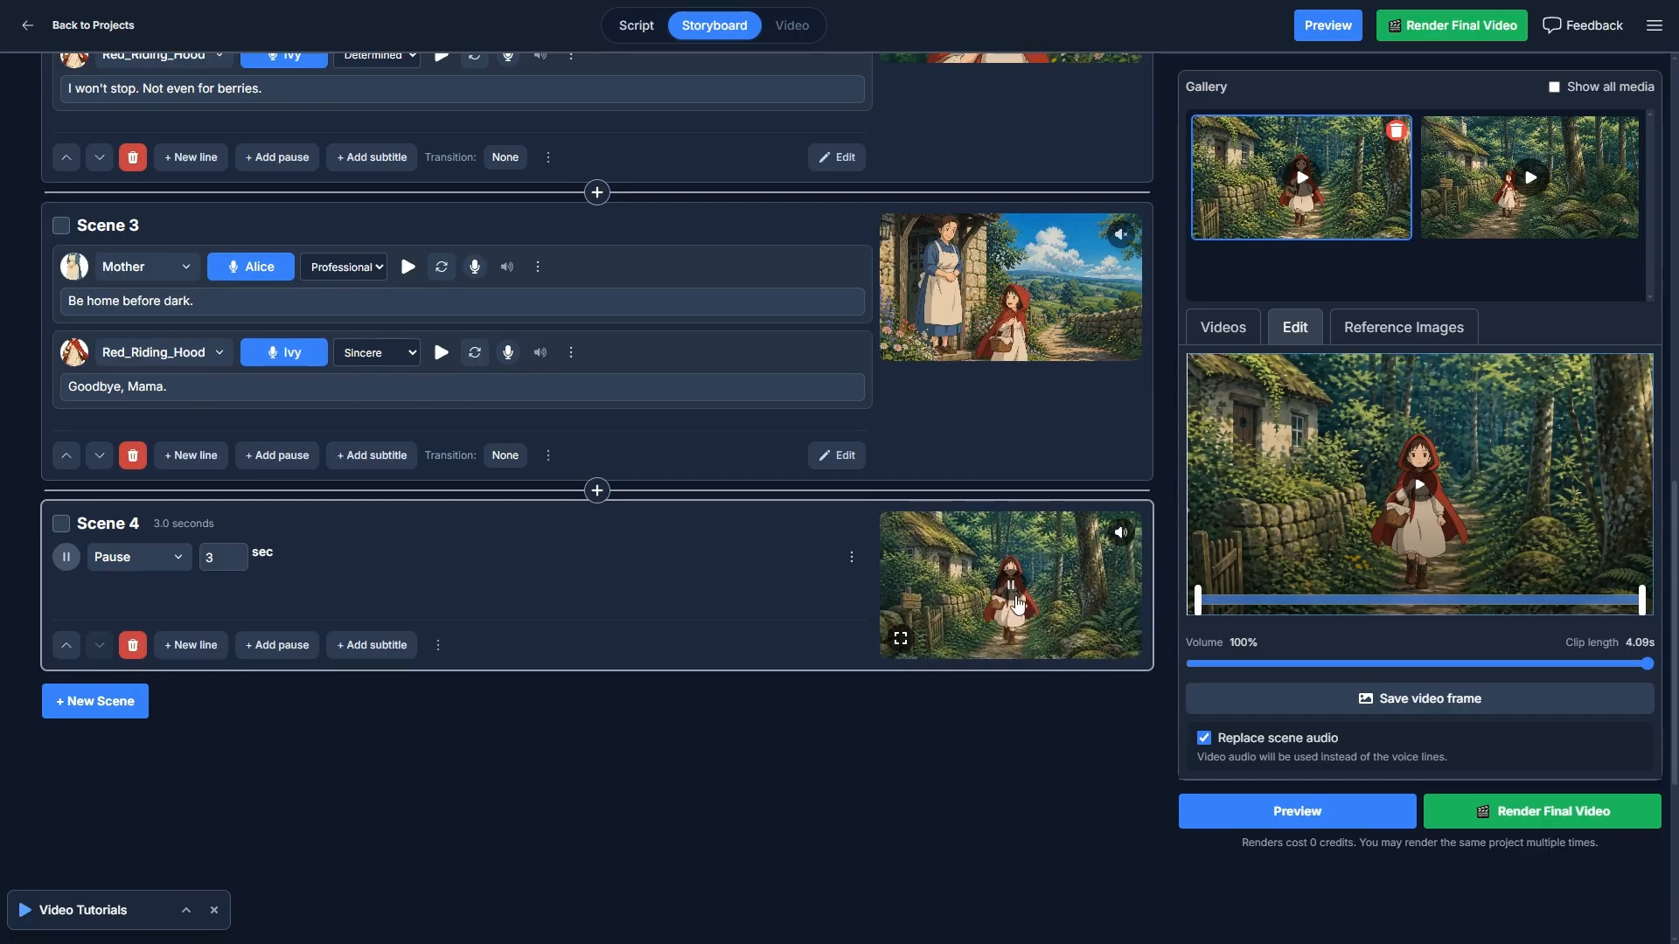
{"action": "left_click", "coordinate": [994, 752]}
- Select Scene 1 and show its video prompt and video generation settings
{"action": "scroll", "coordinate": [1047, 779], "scroll_direction": "up", "scroll_amount": 7}
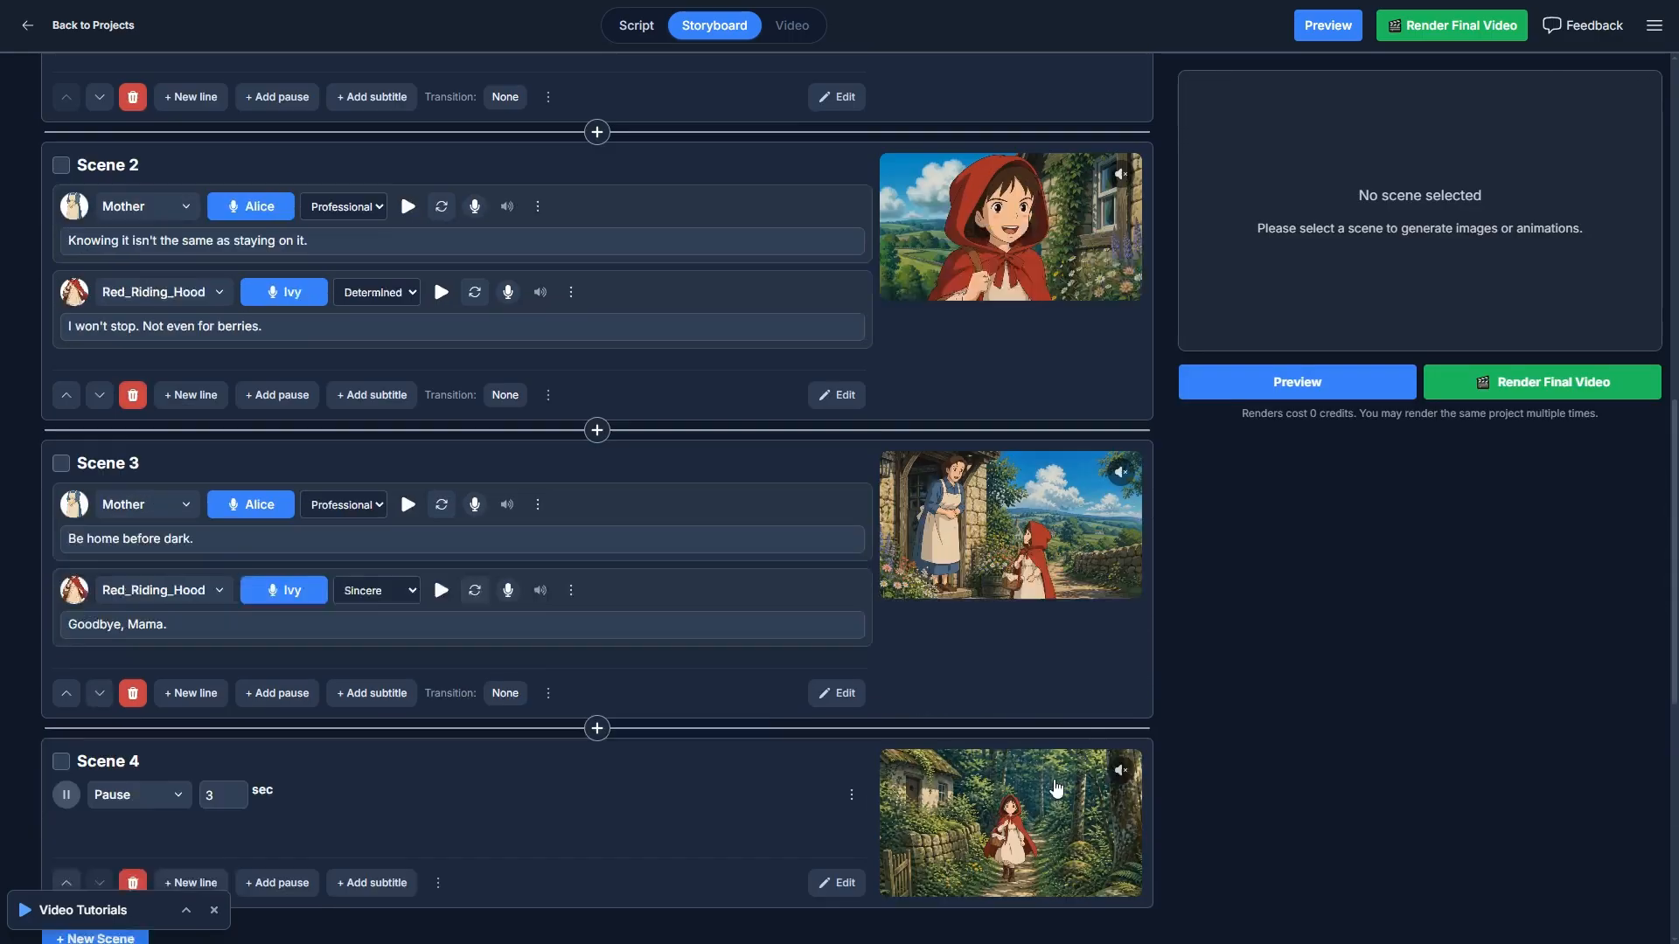
{"action": "scroll", "coordinate": [1235, 717], "scroll_direction": "up", "scroll_amount": 3}
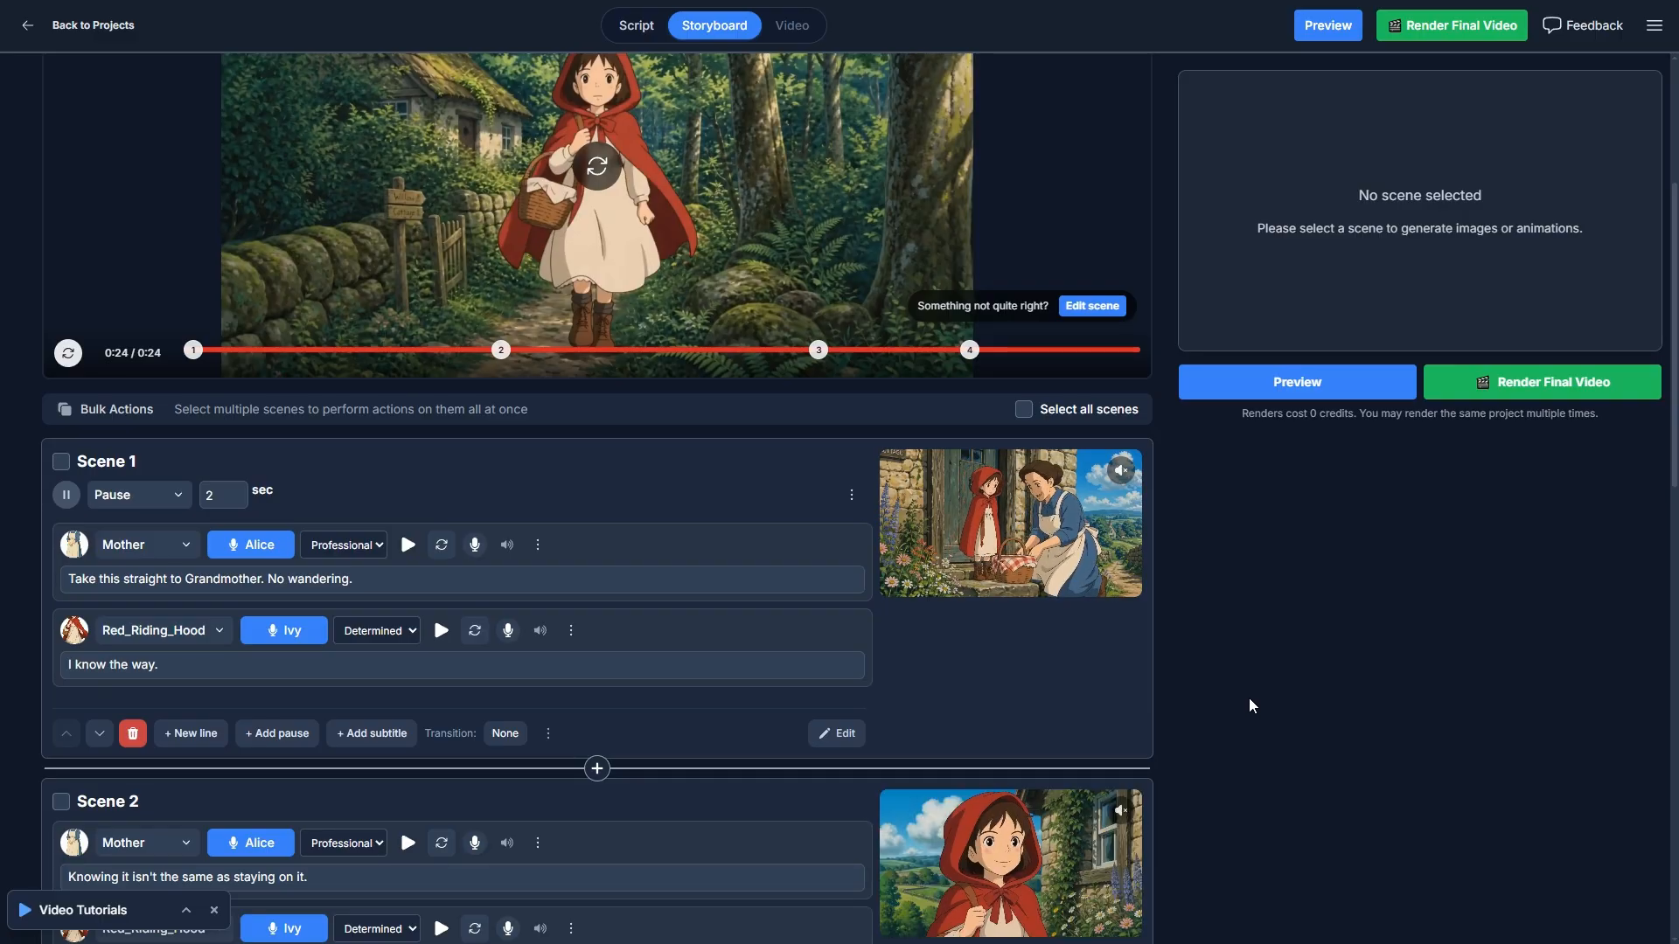
{"action": "left_click", "coordinate": [1067, 679]}
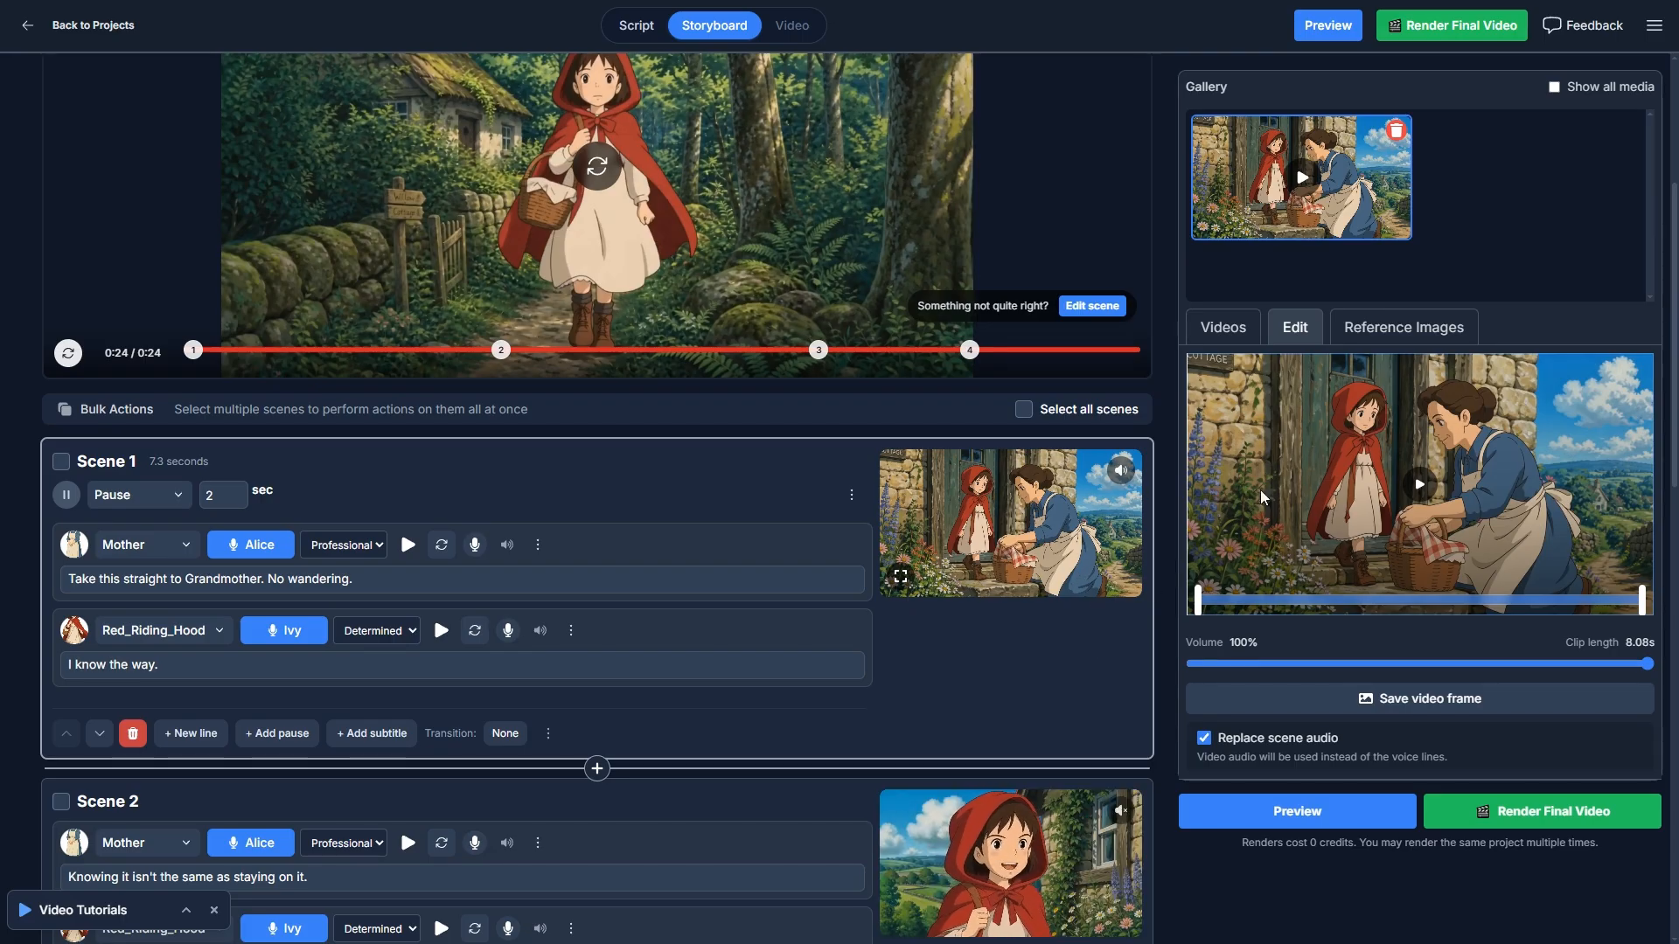
{"action": "left_click", "coordinate": [1224, 329]}
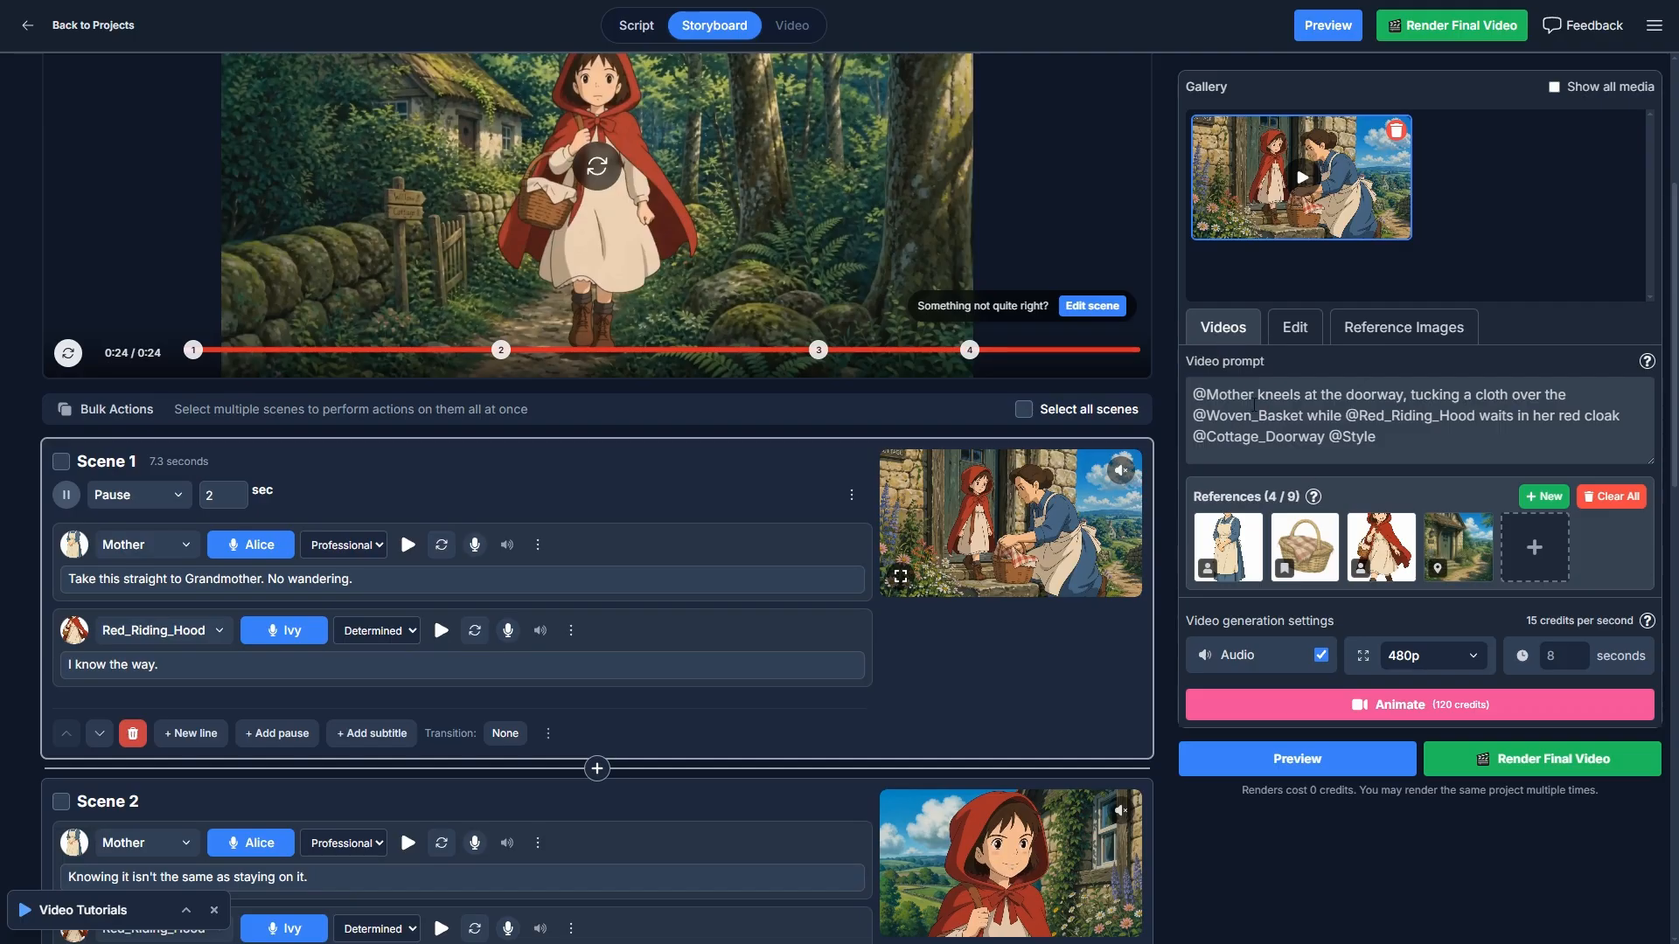
- Examine Scene 1's video prompt with its @ tags and preview the mother, basket, Red Riding Hood and cottage doorway reference images
{"action": "left_click_drag", "start_coordinate": [1402, 442], "coordinate": [1193, 376]}
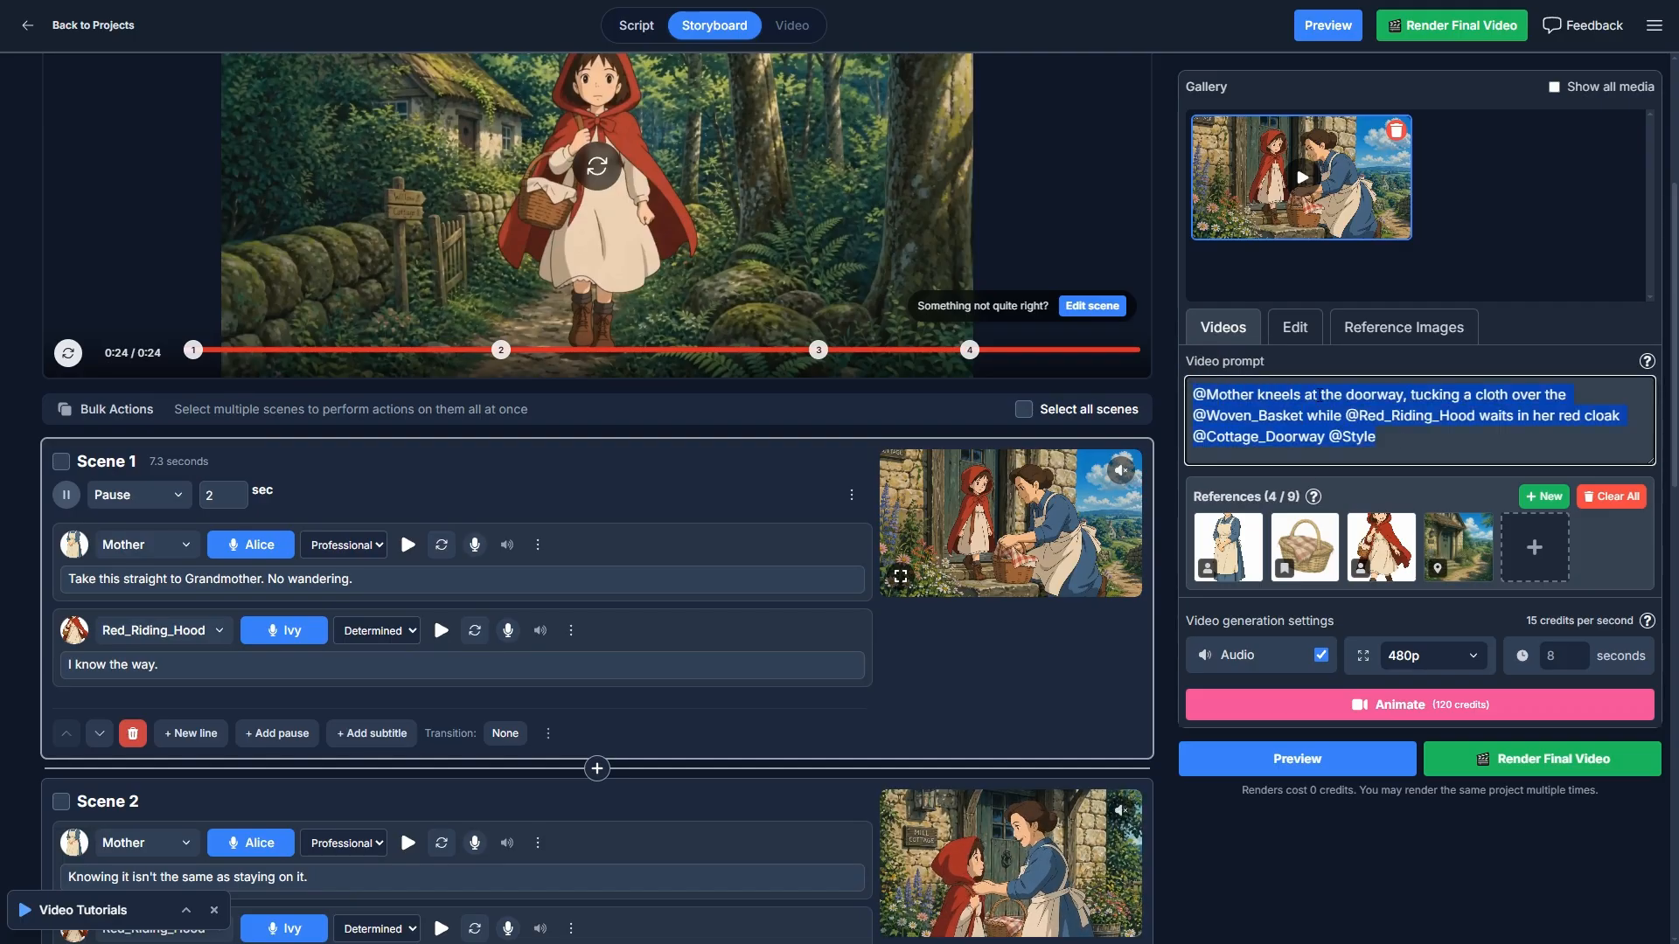
{"action": "left_click", "coordinate": [1405, 439]}
{"action": "left_click_drag", "start_coordinate": [1392, 437], "coordinate": [1180, 395]}
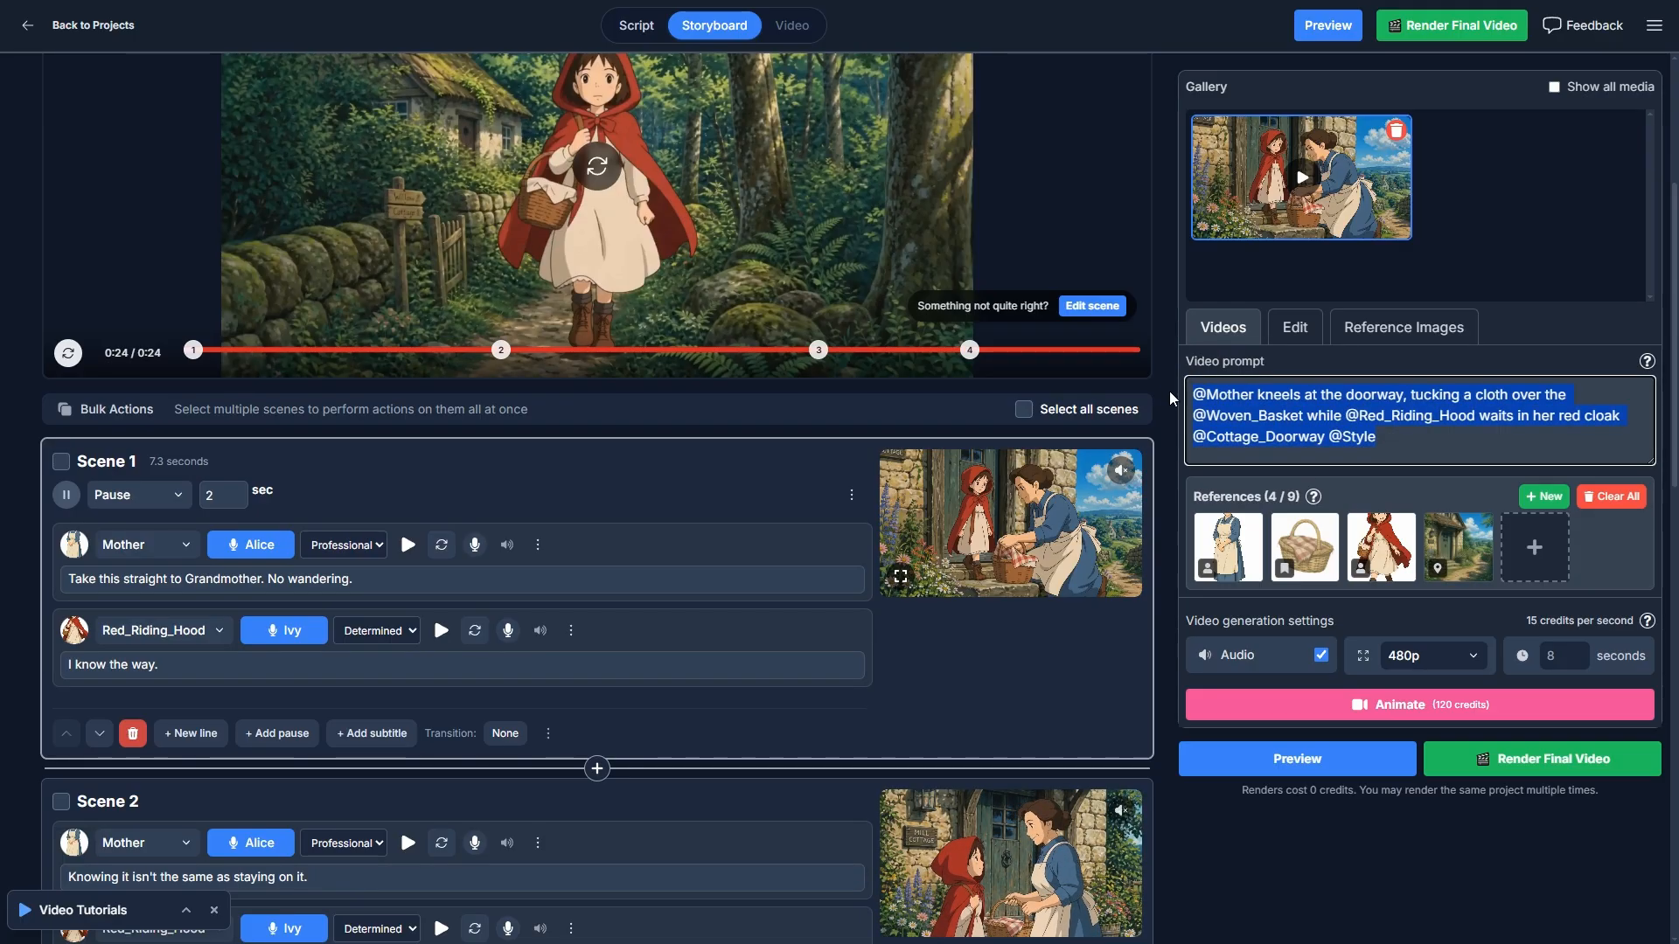
{"action": "left_click", "coordinate": [1208, 391]}
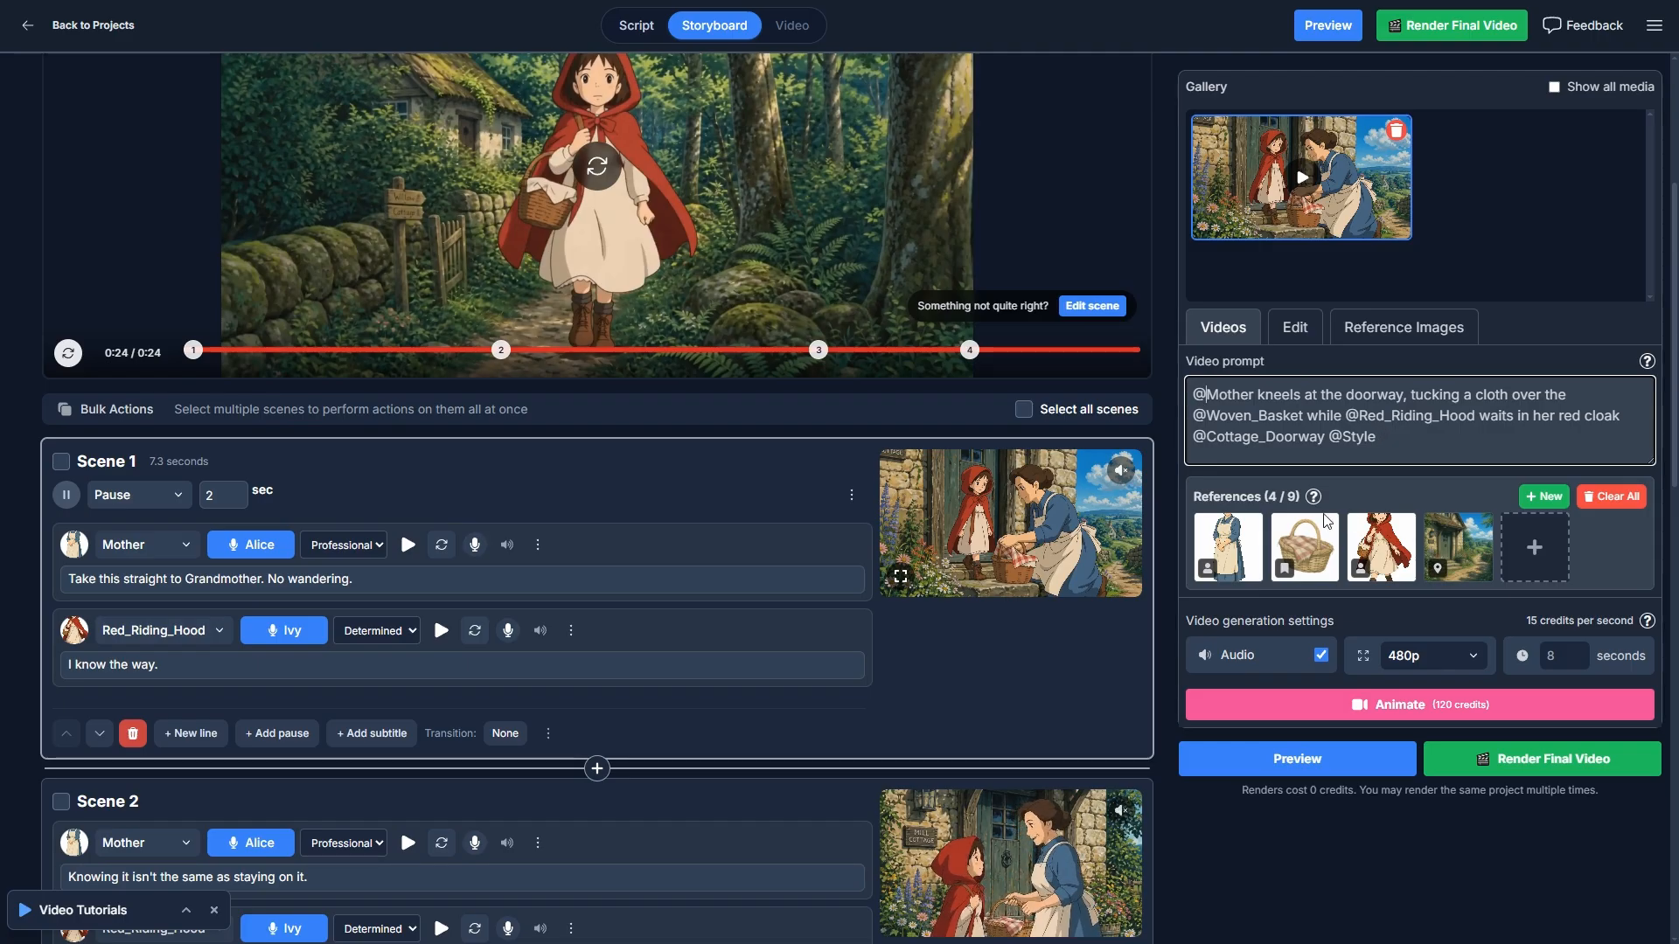
{"action": "mouse_move", "coordinate": [1243, 528]}
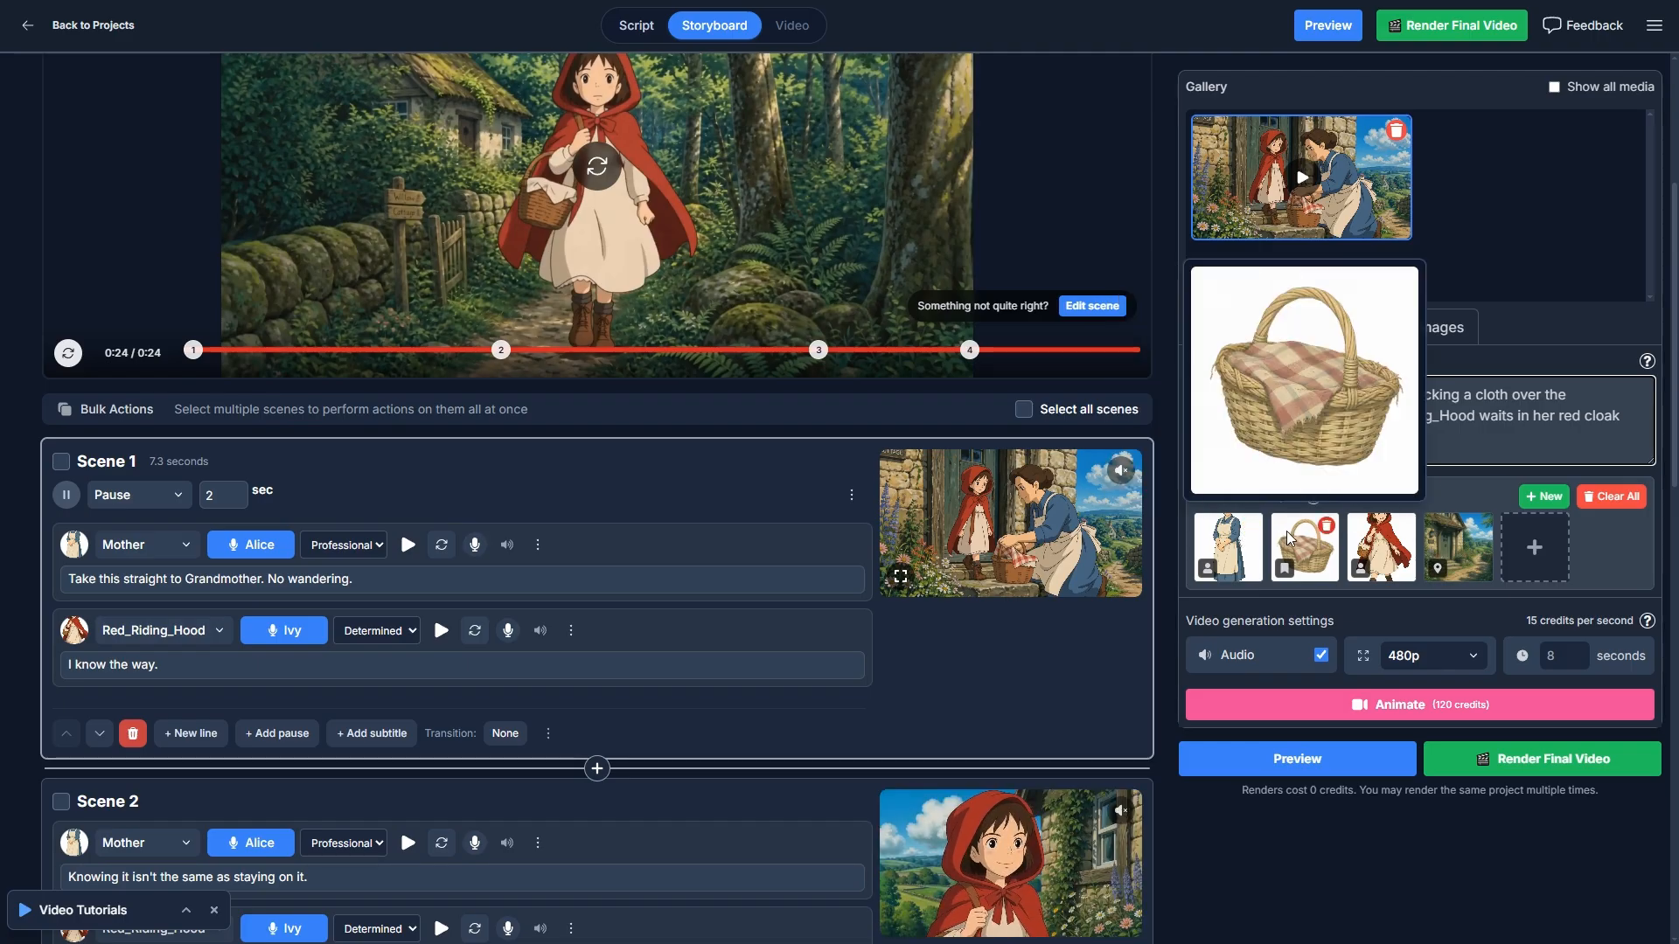
{"action": "mouse_move", "coordinate": [1328, 552]}
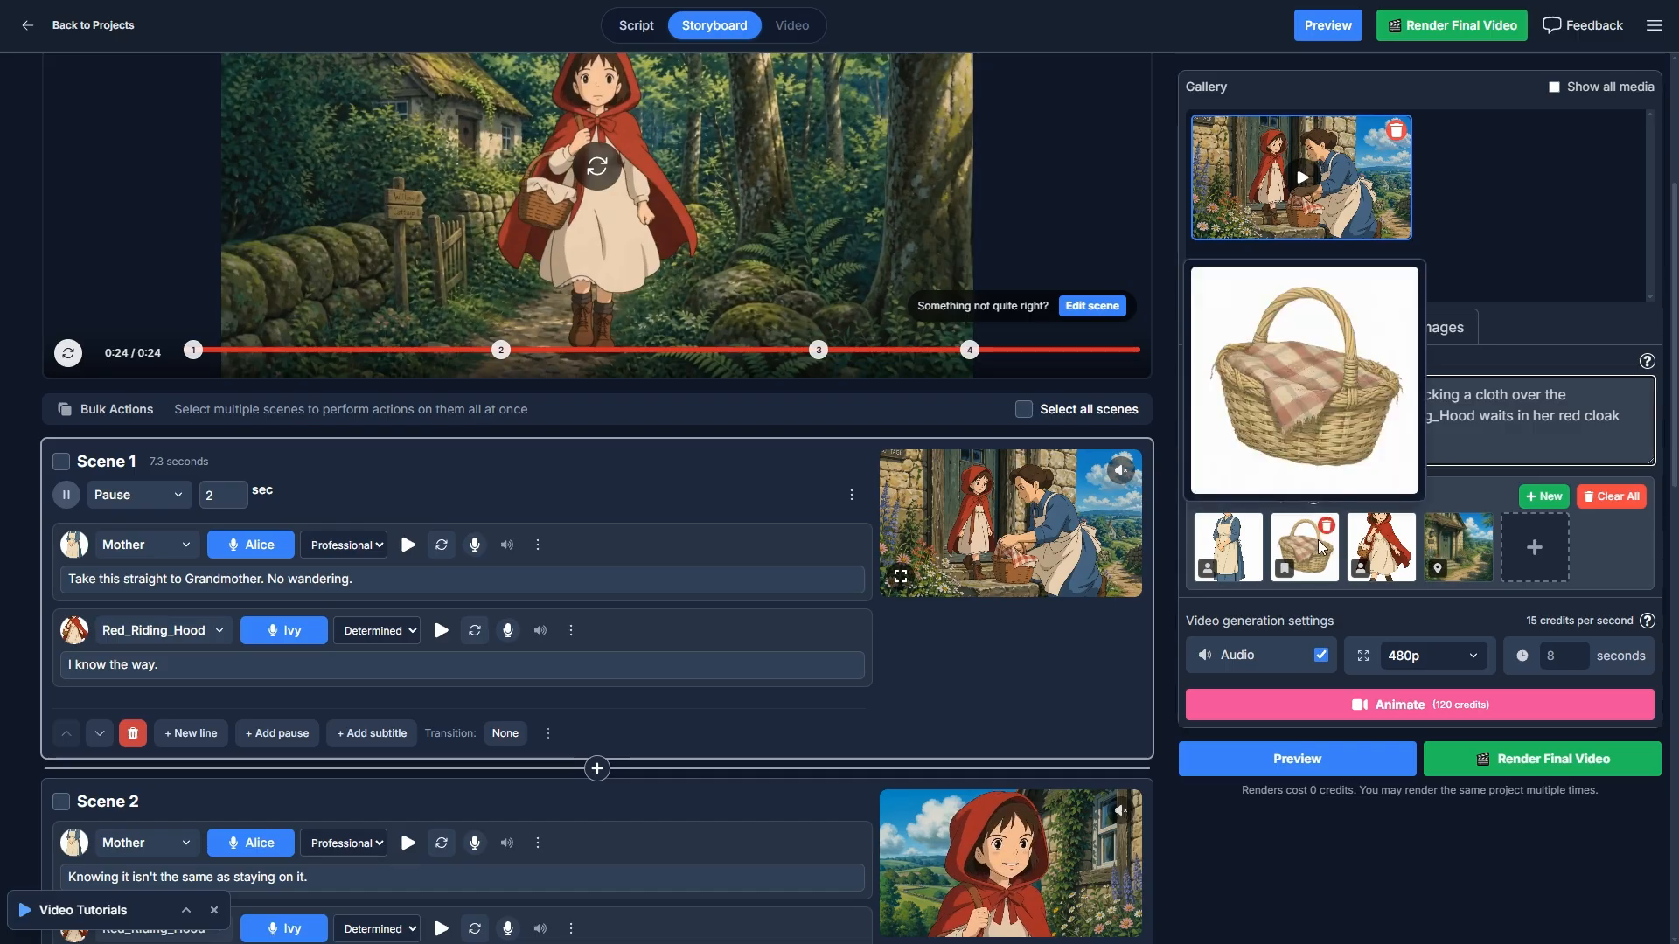
{"action": "mouse_move", "coordinate": [1388, 557]}
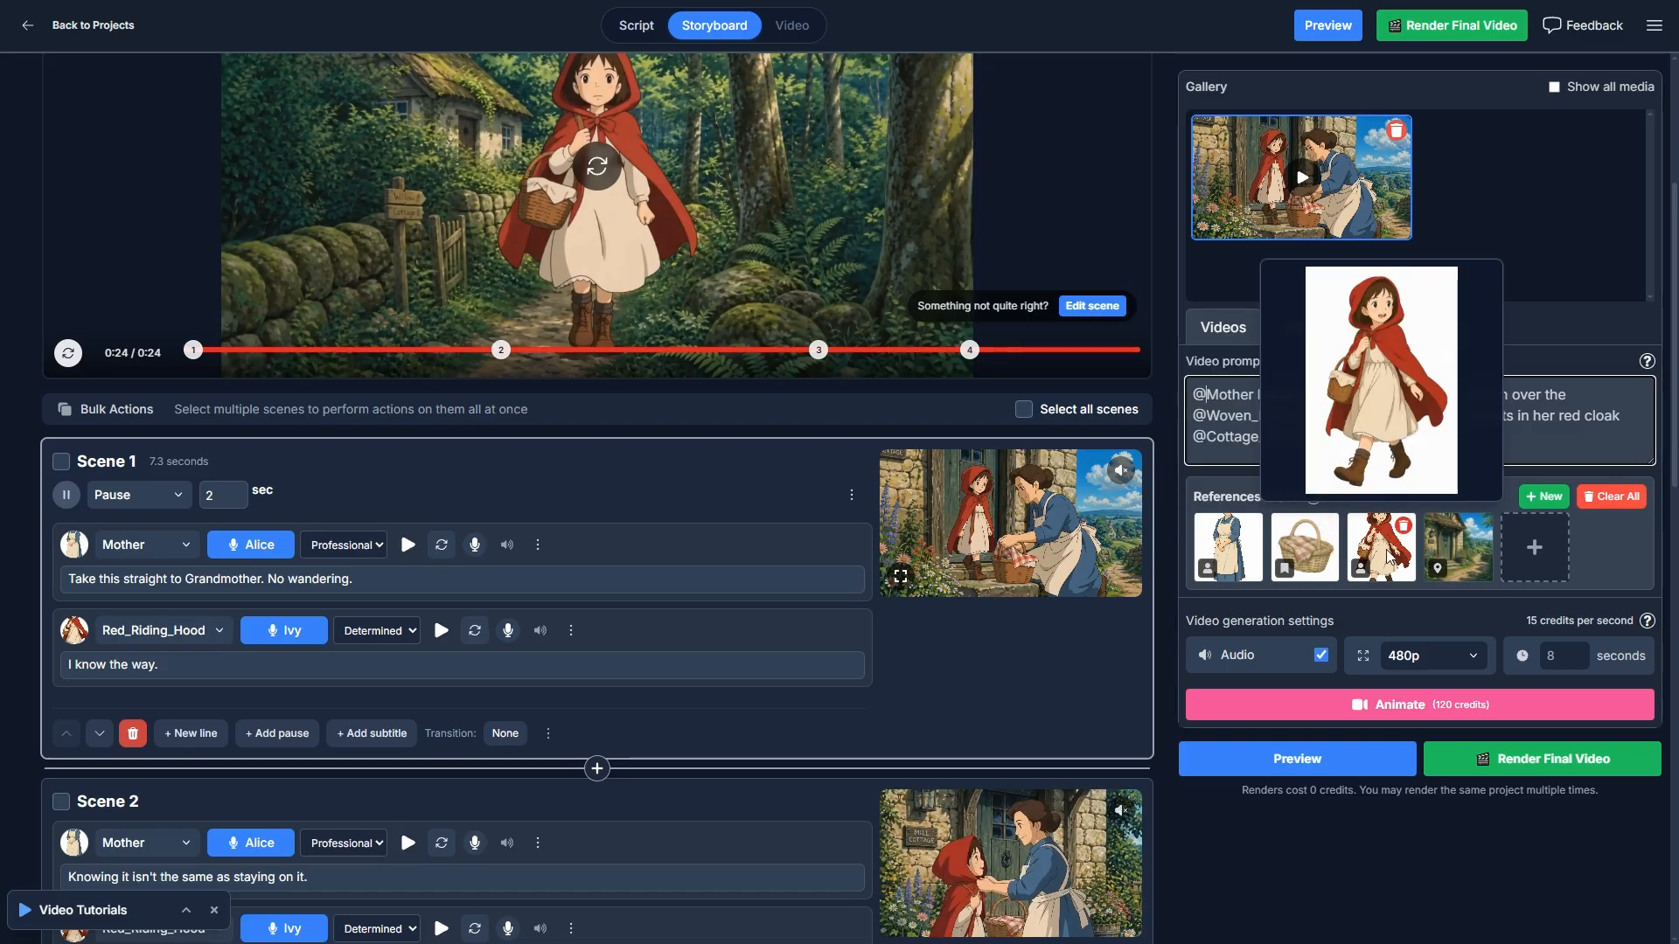
{"action": "mouse_move", "coordinate": [1453, 555]}
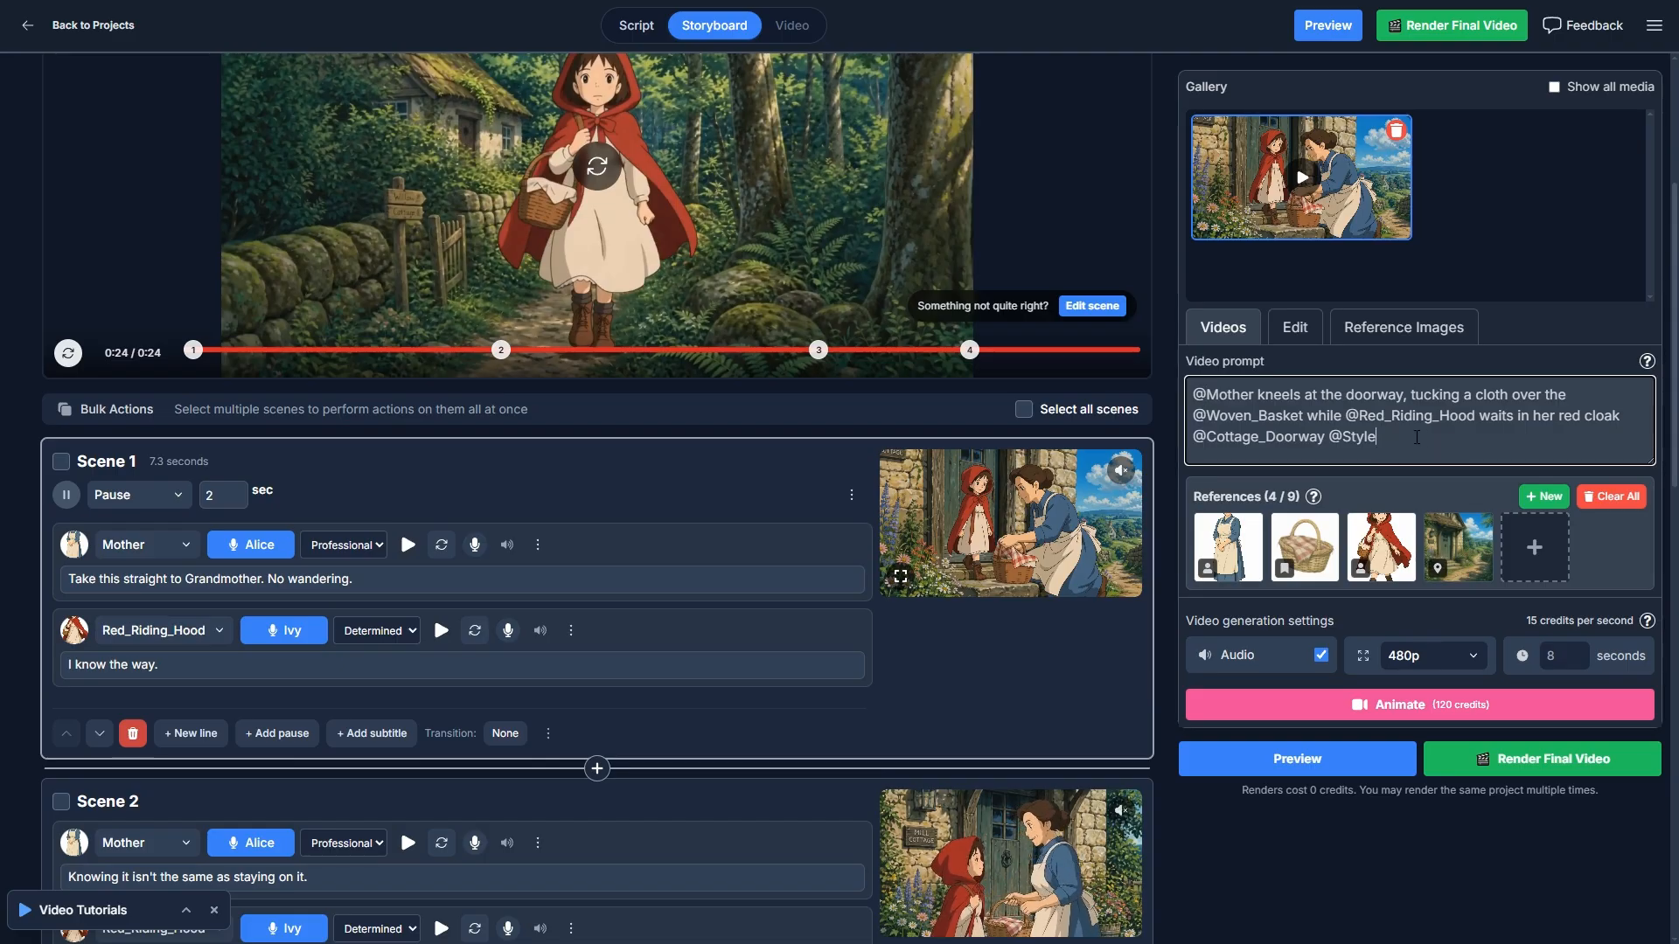
{"action": "left_click", "coordinate": [1380, 438]}
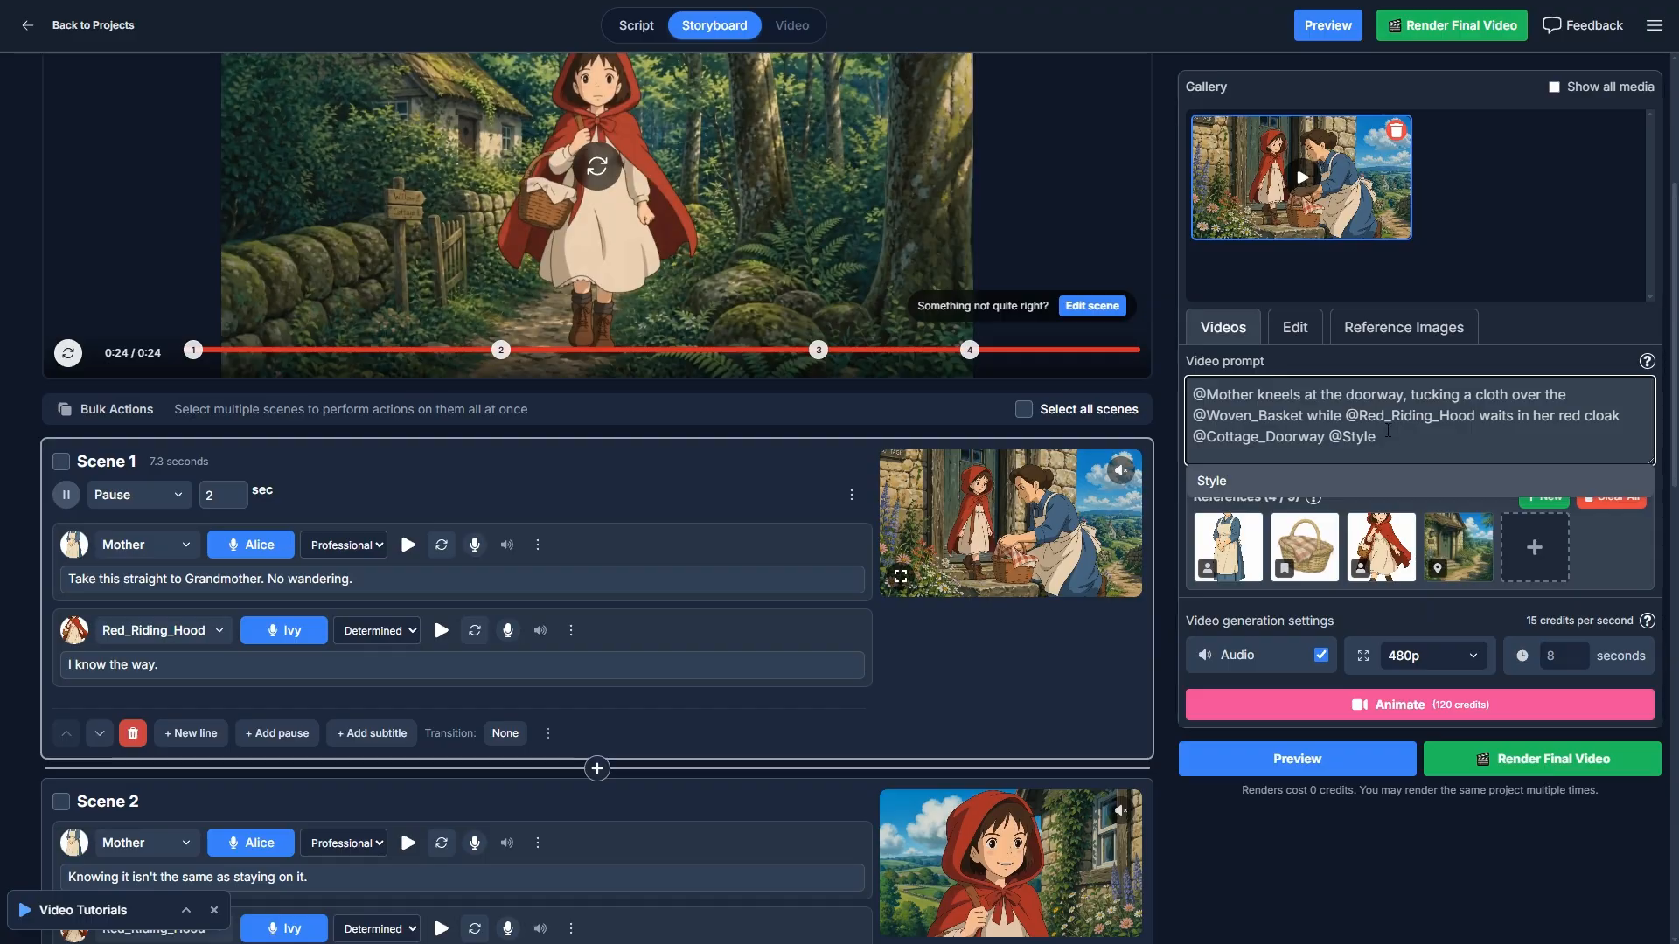
{"action": "left_click", "coordinate": [1460, 396]}
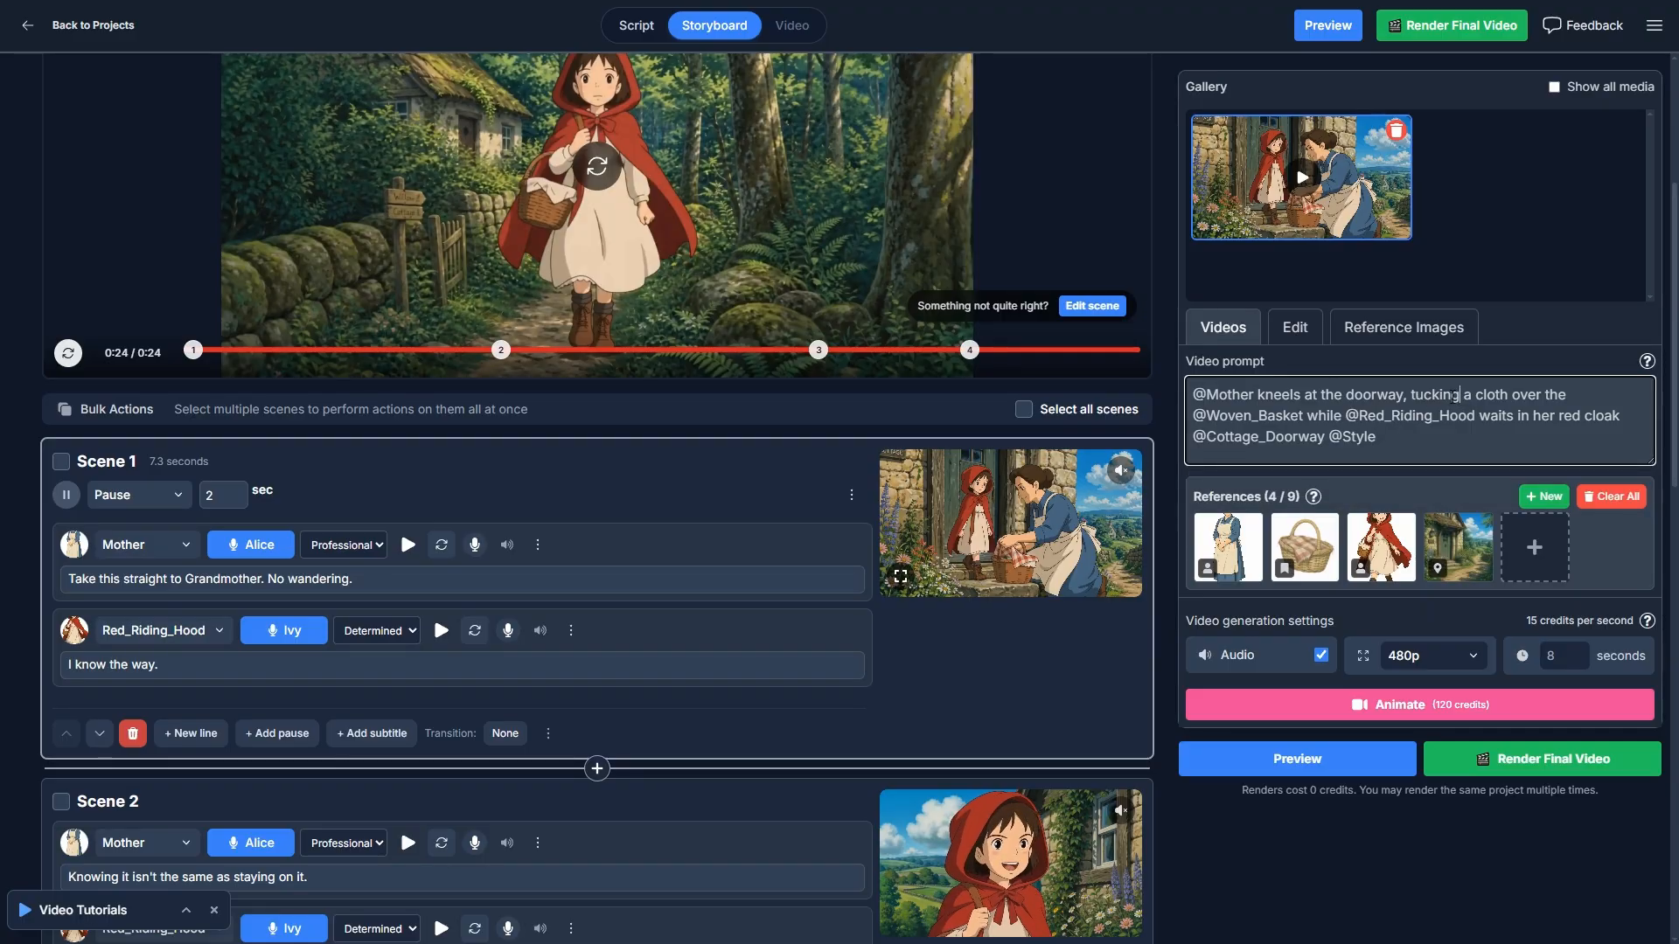
- Look over the available video reference images and the output resolution options for Scene 1, closing both without choosing anything
{"action": "left_click", "coordinate": [1537, 551]}
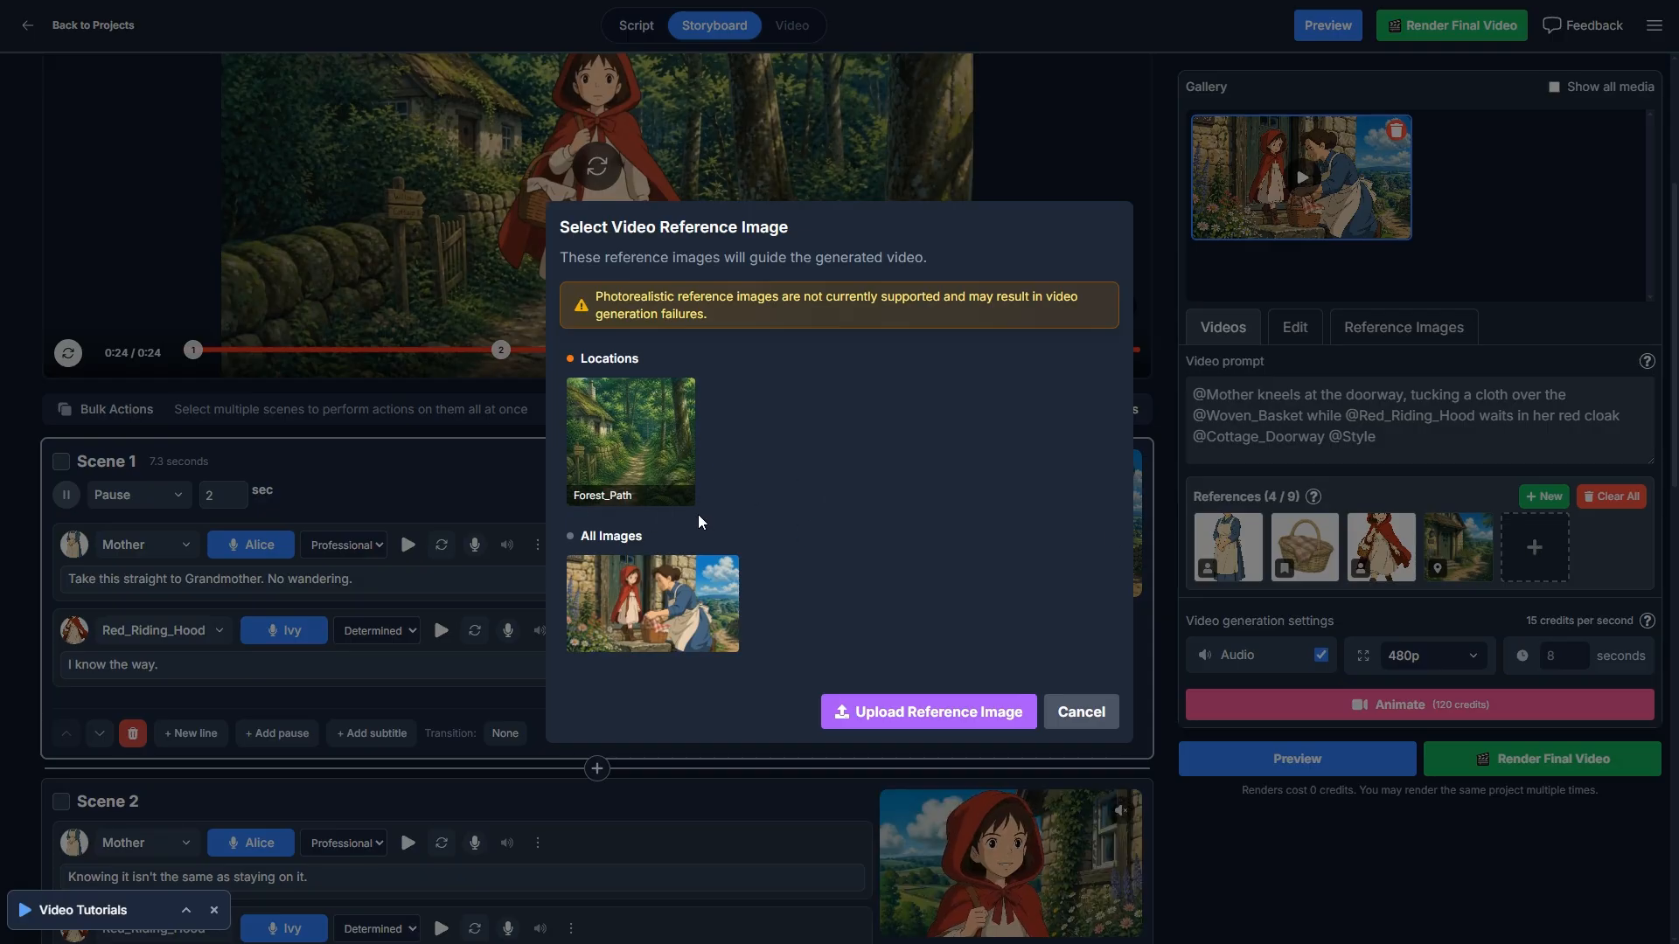
{"action": "left_click", "coordinate": [1083, 713]}
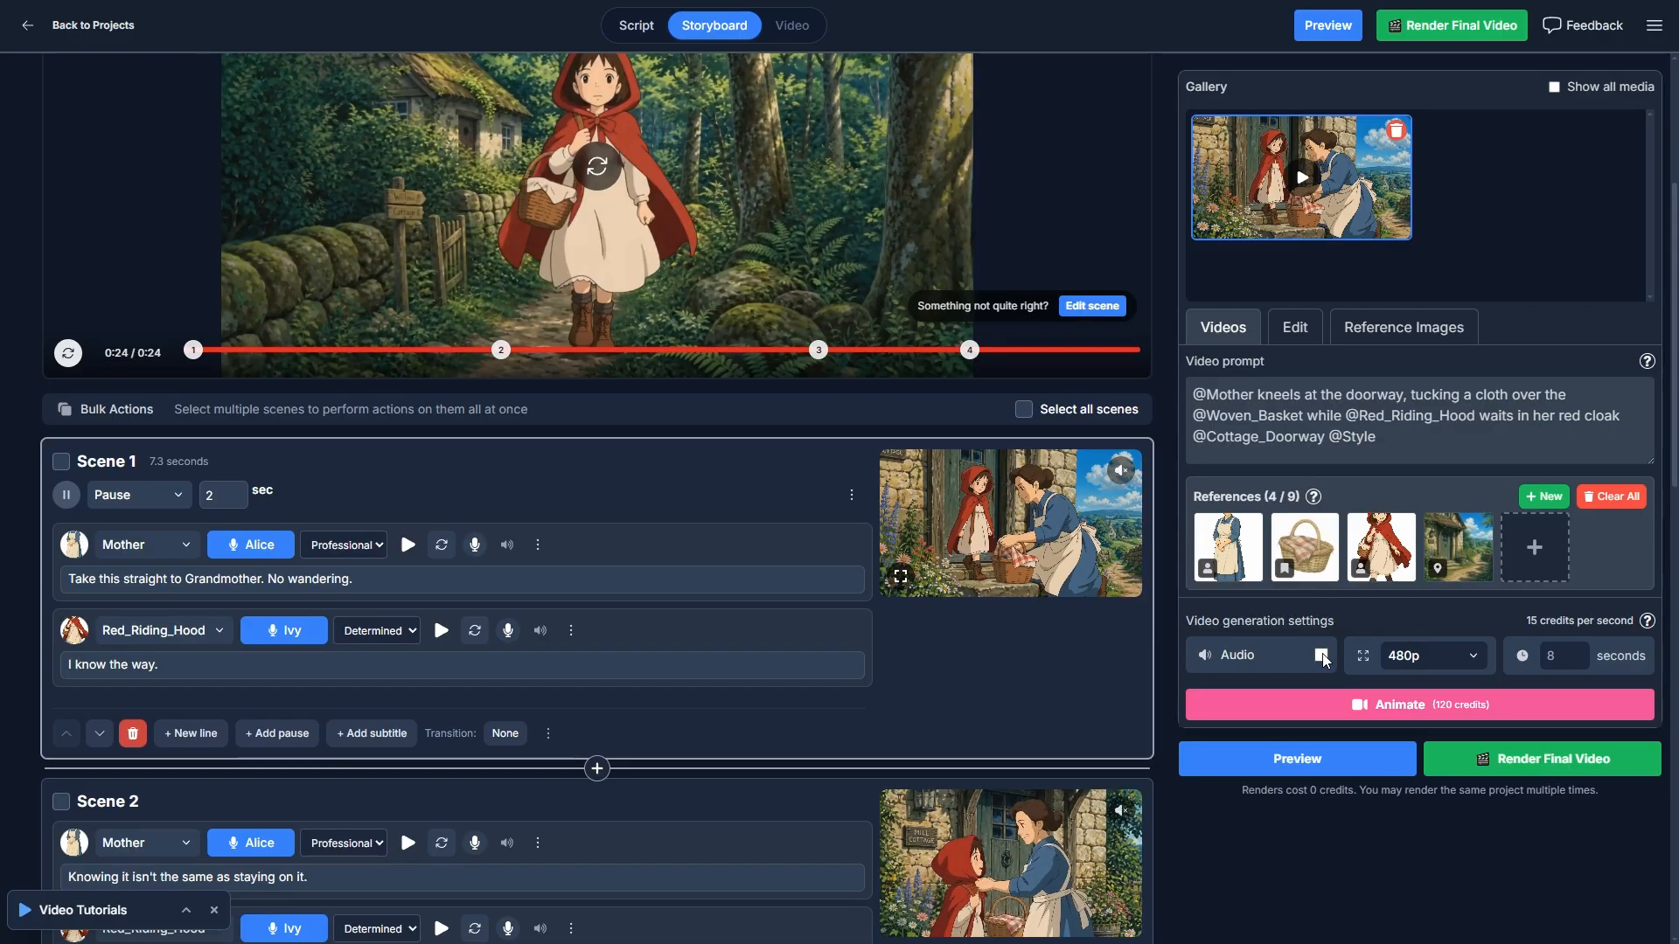
{"action": "left_click", "coordinate": [1427, 657]}
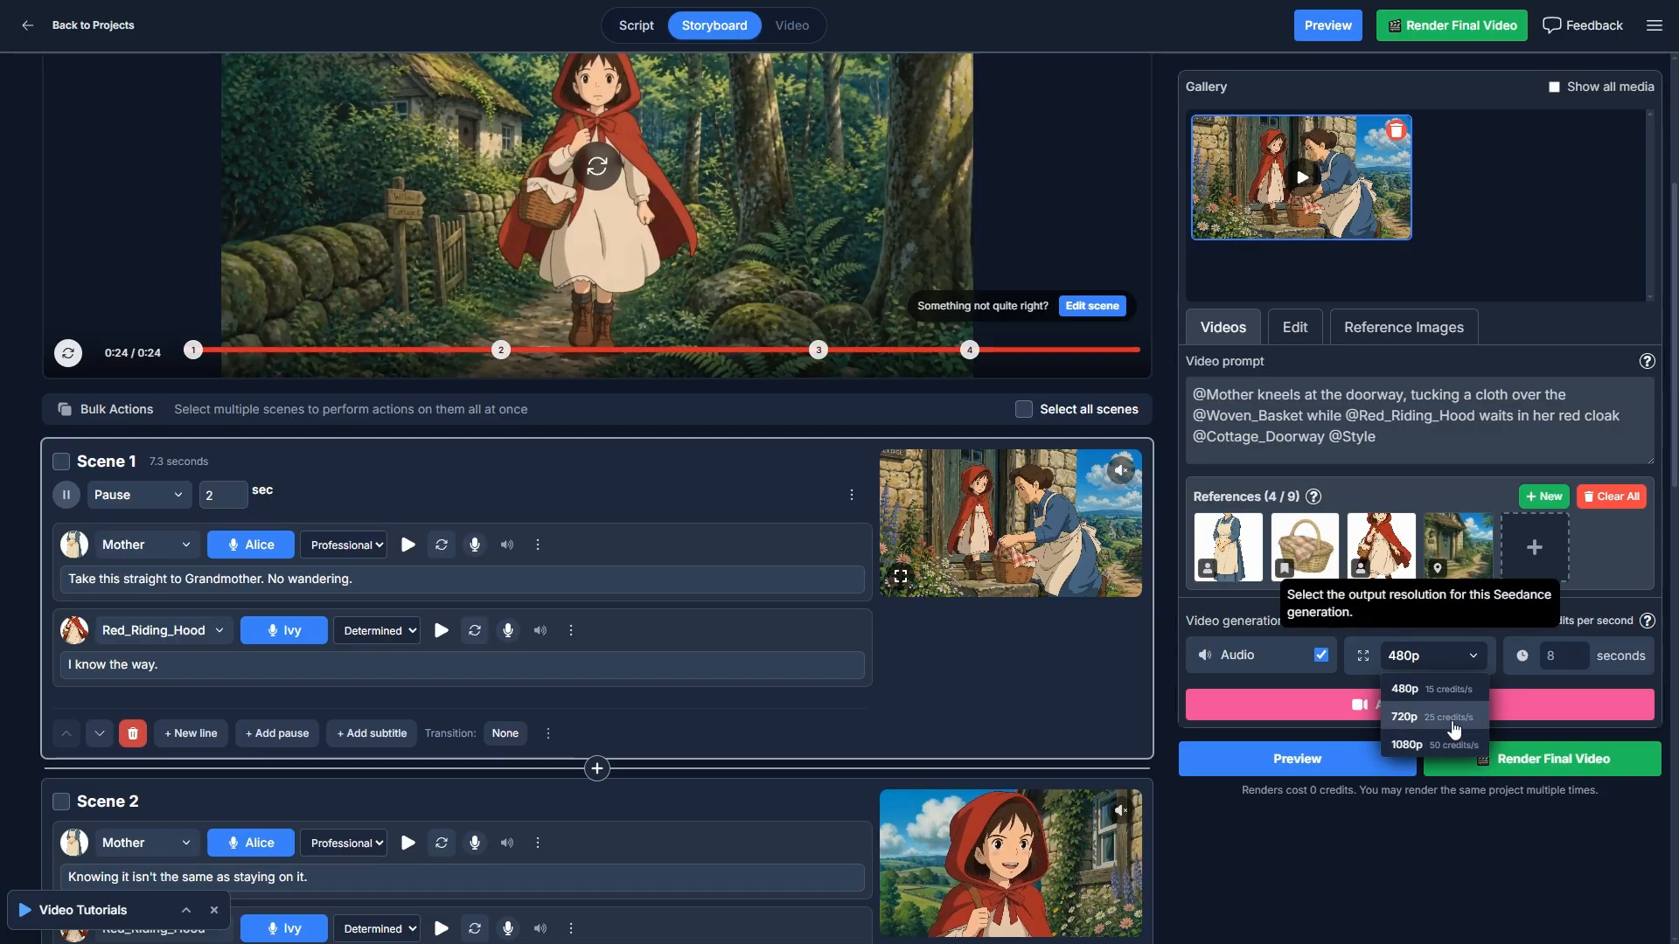
{"action": "left_click", "coordinate": [1517, 616]}
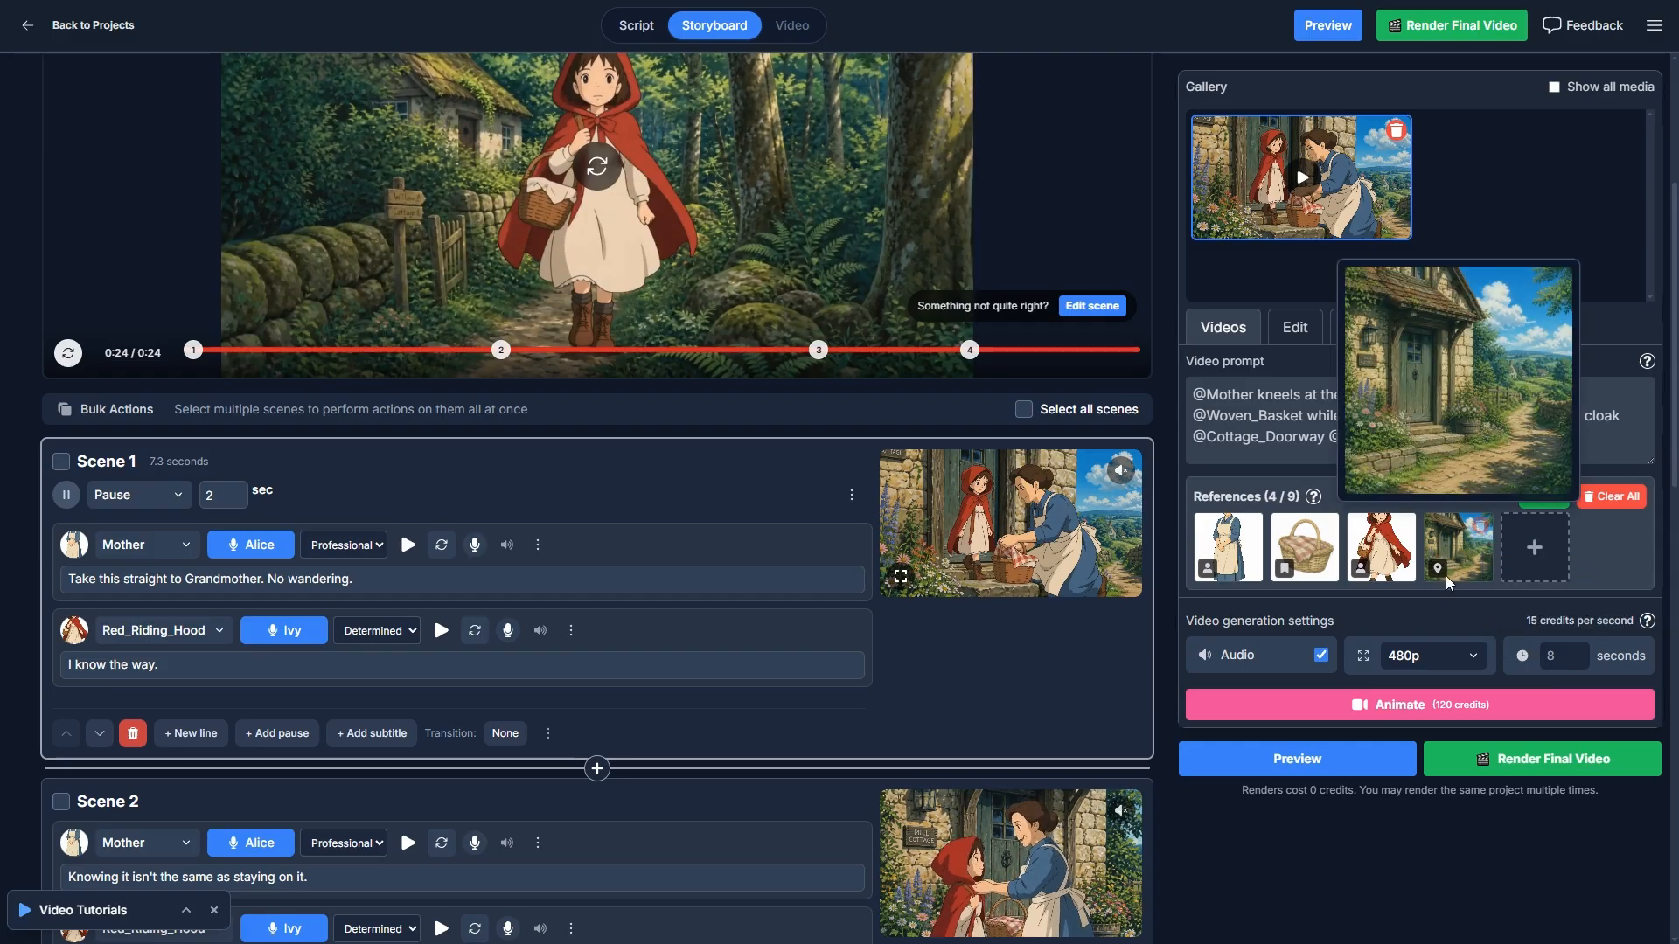
- Trim the start of Scene 1's video clip slightly to a clip length of 8.03 s and scrub to frames within it
{"action": "left_click", "coordinate": [1295, 327]}
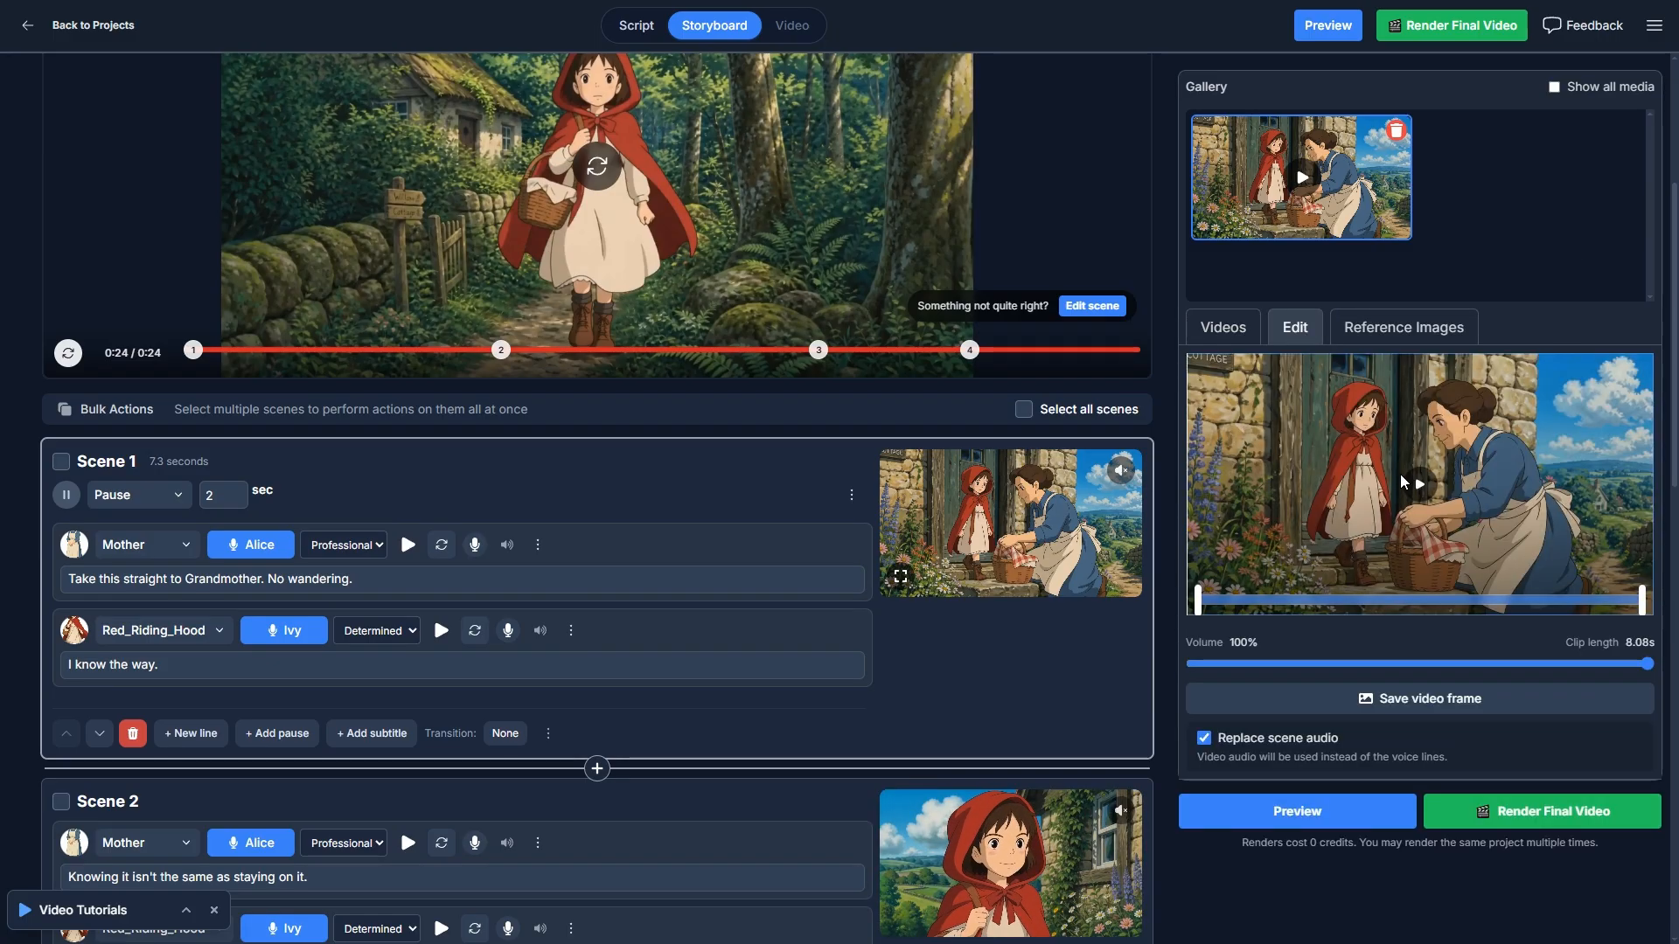
{"action": "left_click_drag", "start_coordinate": [1198, 589], "coordinate": [1201, 587]}
{"action": "mouse_move", "coordinate": [1641, 602]}
{"action": "left_mouse_down"}
{"action": "mouse_move", "coordinate": [1557, 596]}
{"action": "mouse_move", "coordinate": [1641, 600]}
{"action": "left_mouse_up"}
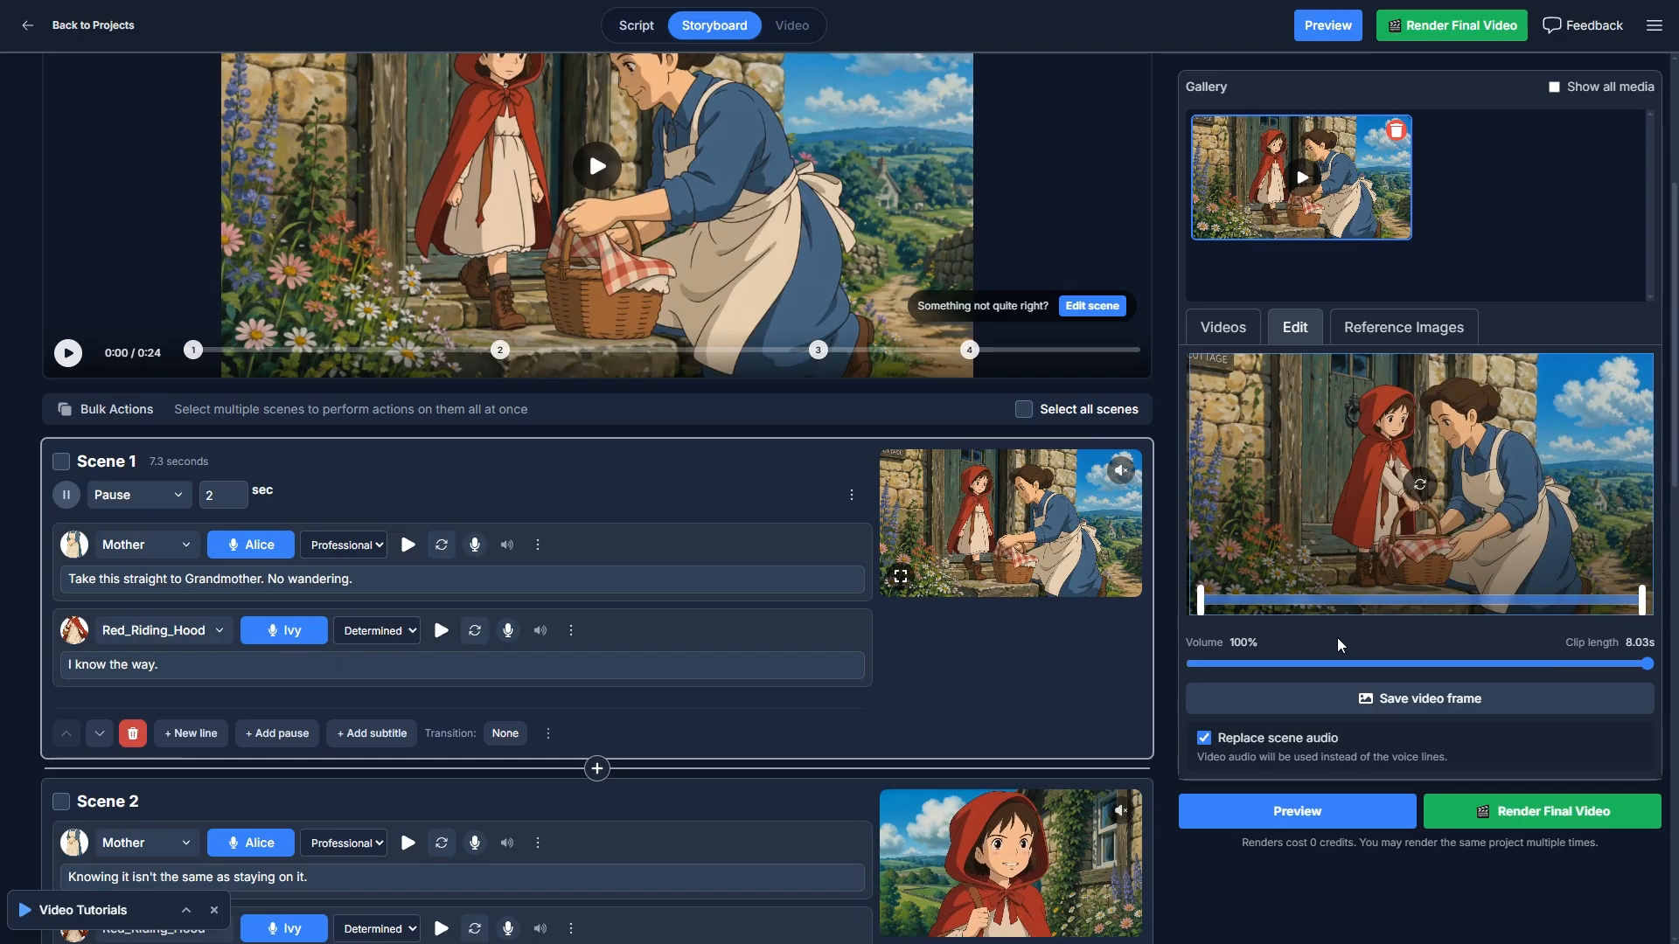
{"action": "left_click", "coordinate": [1343, 598]}
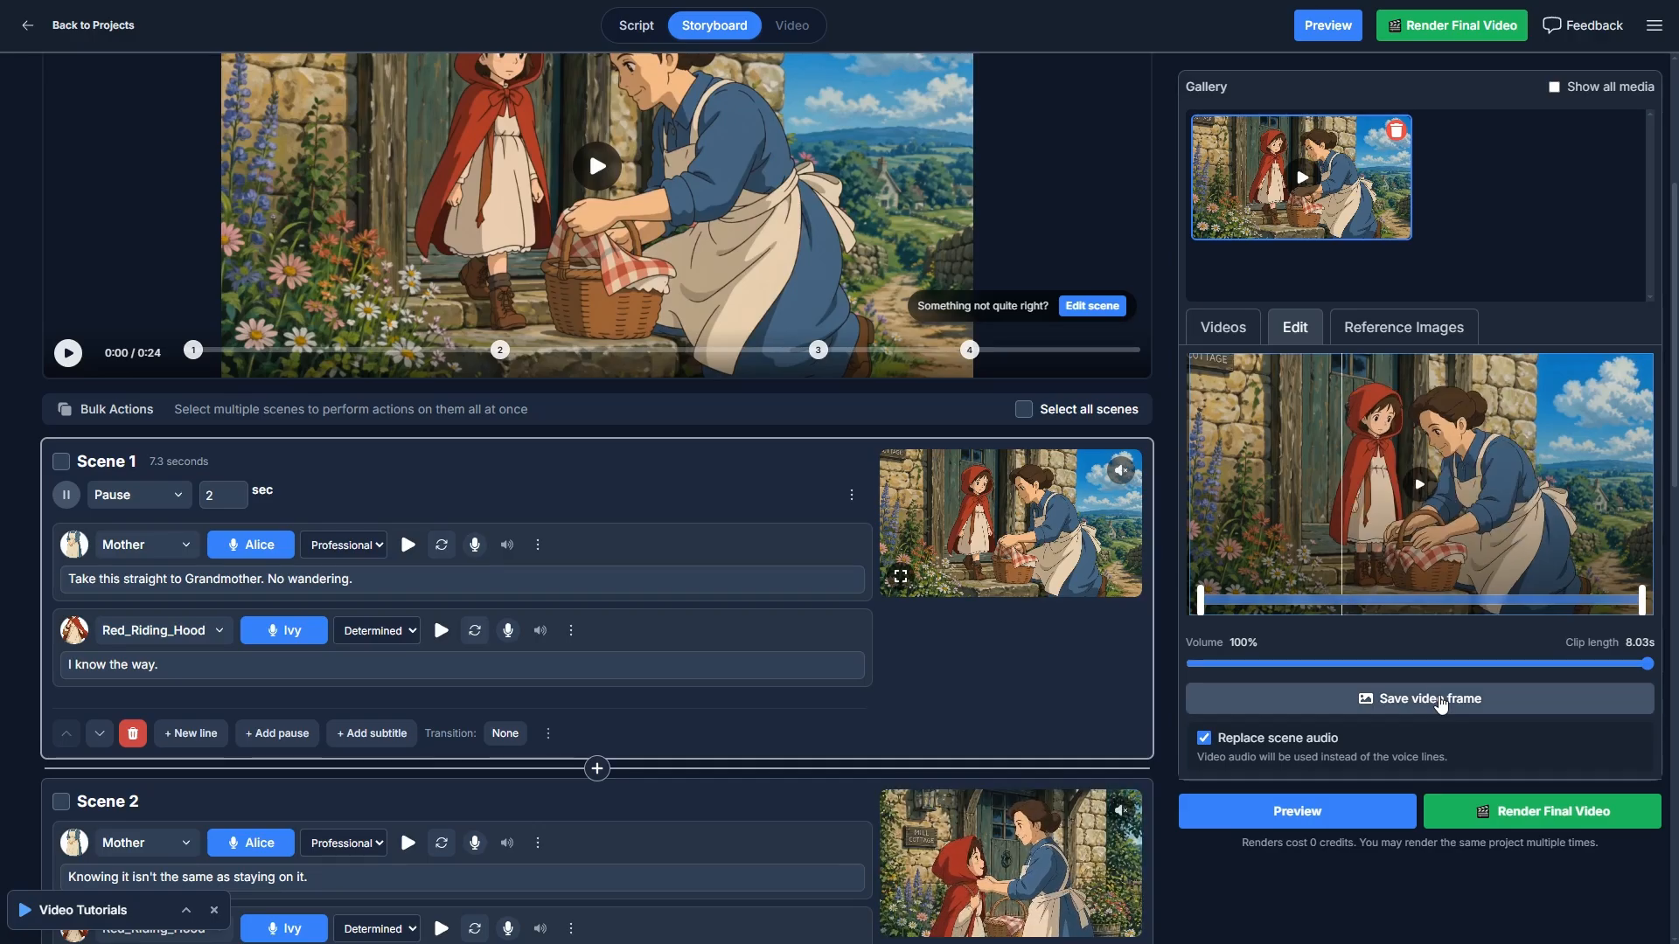
{"action": "left_click", "coordinate": [1464, 601]}
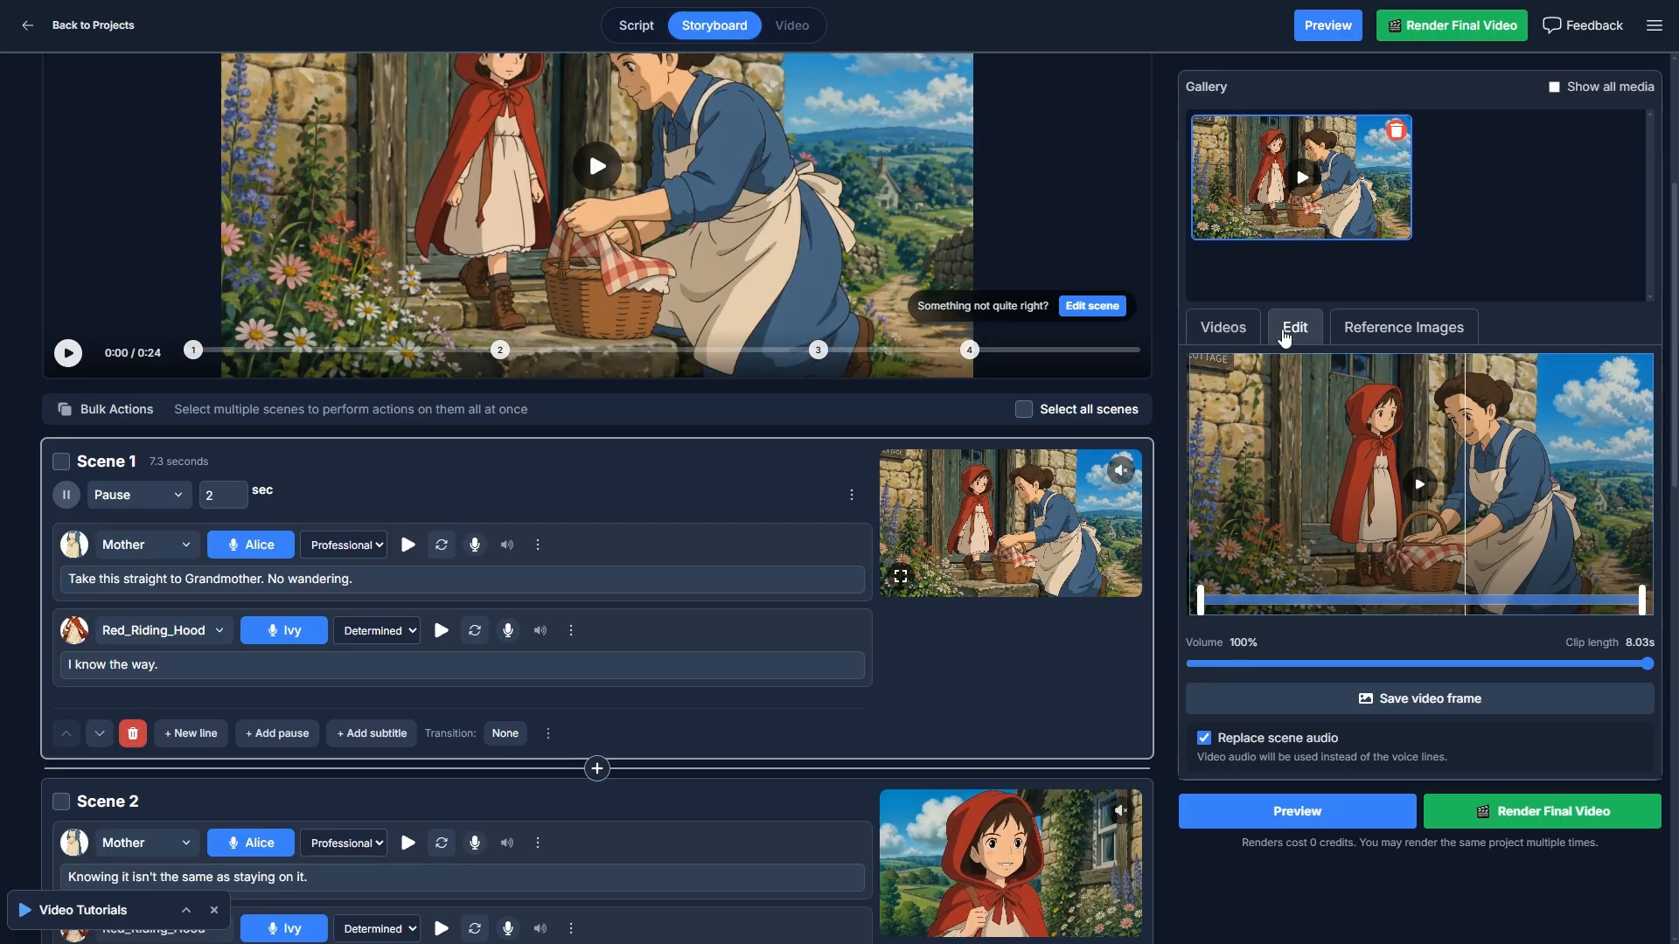
- Show Scene 1's reference image generation settings and look over the selectable characters, locations and references, then cancel the selection
{"action": "left_click", "coordinate": [1401, 337]}
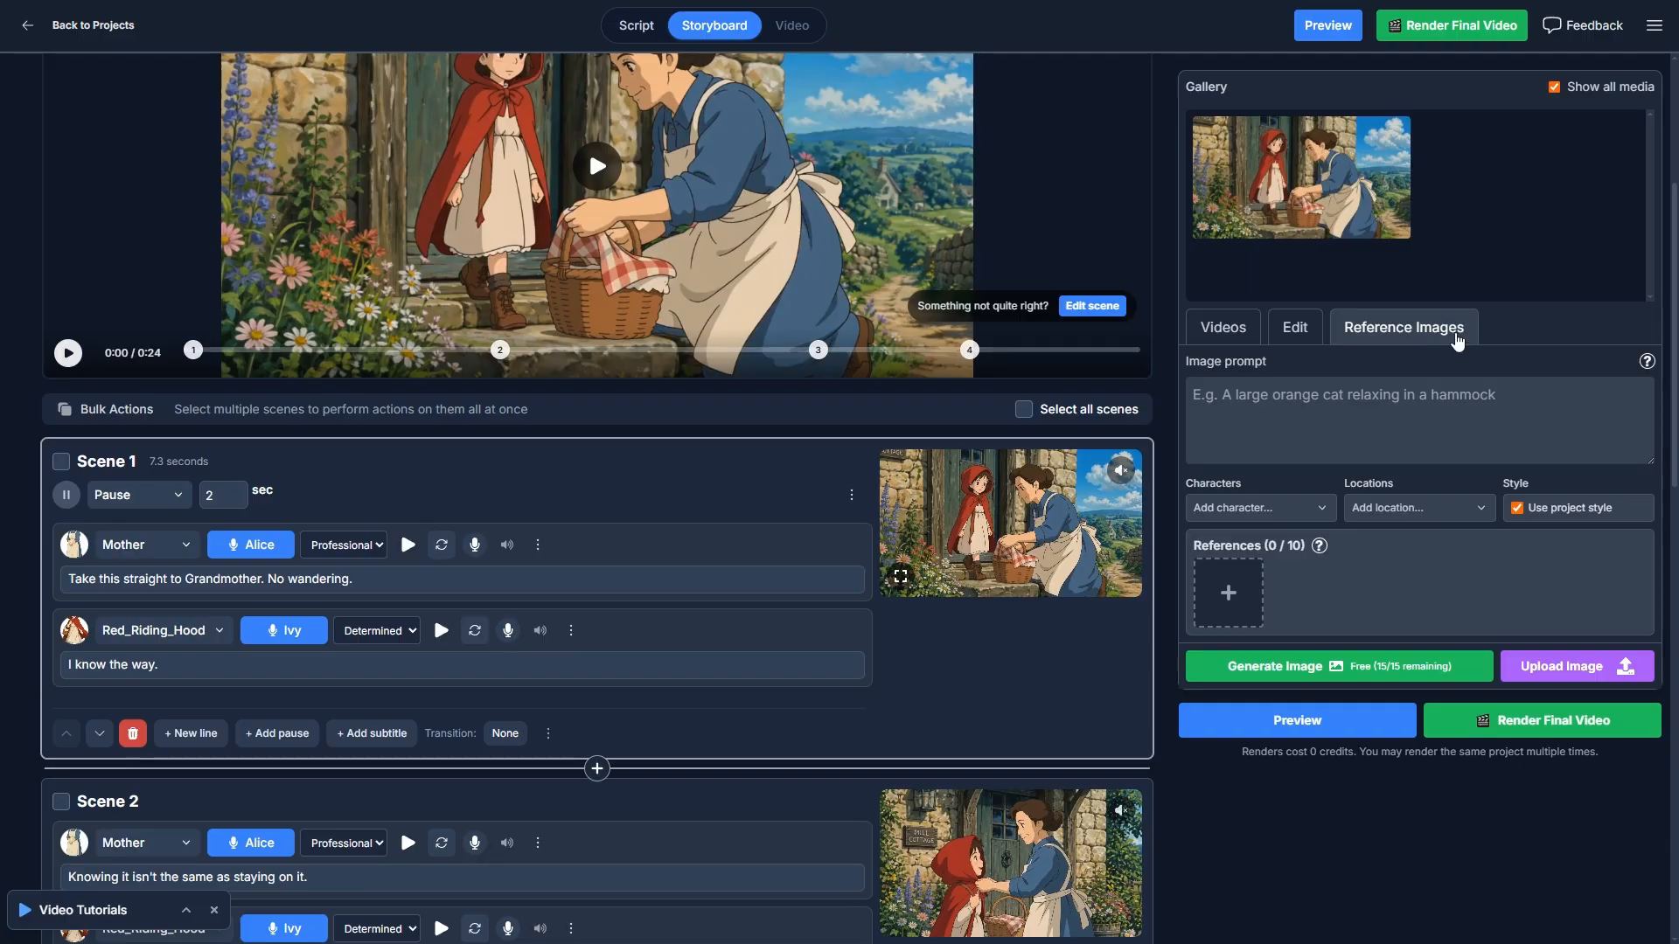
{"action": "left_click", "coordinate": [1364, 400]}
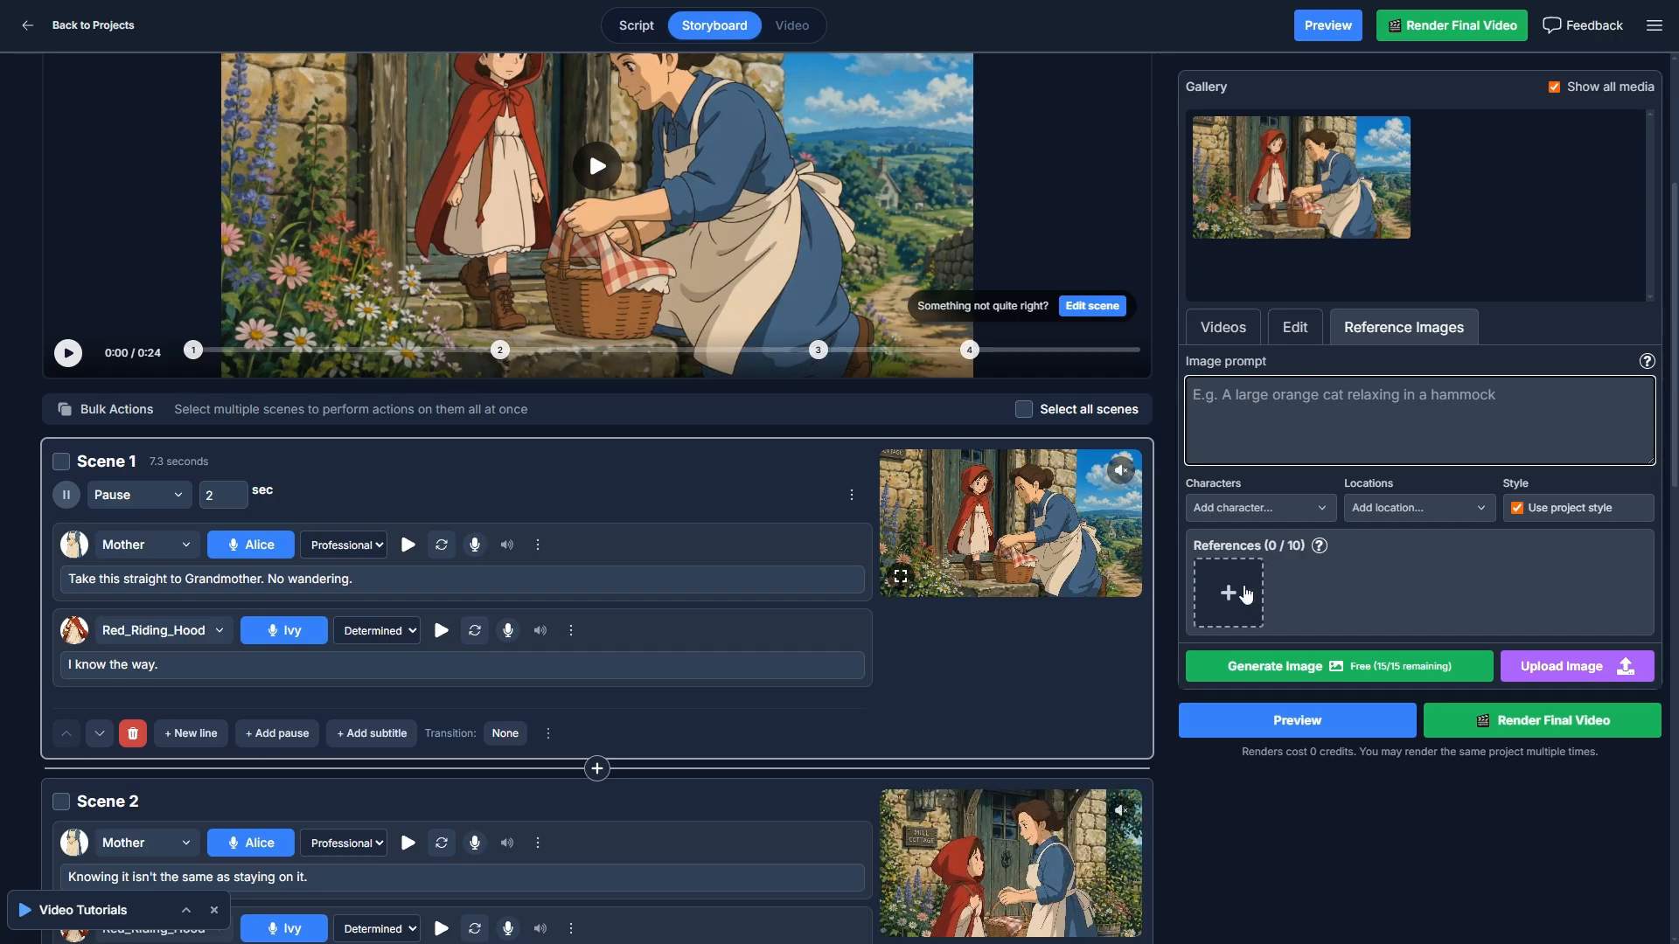
{"action": "left_click", "coordinate": [1228, 593]}
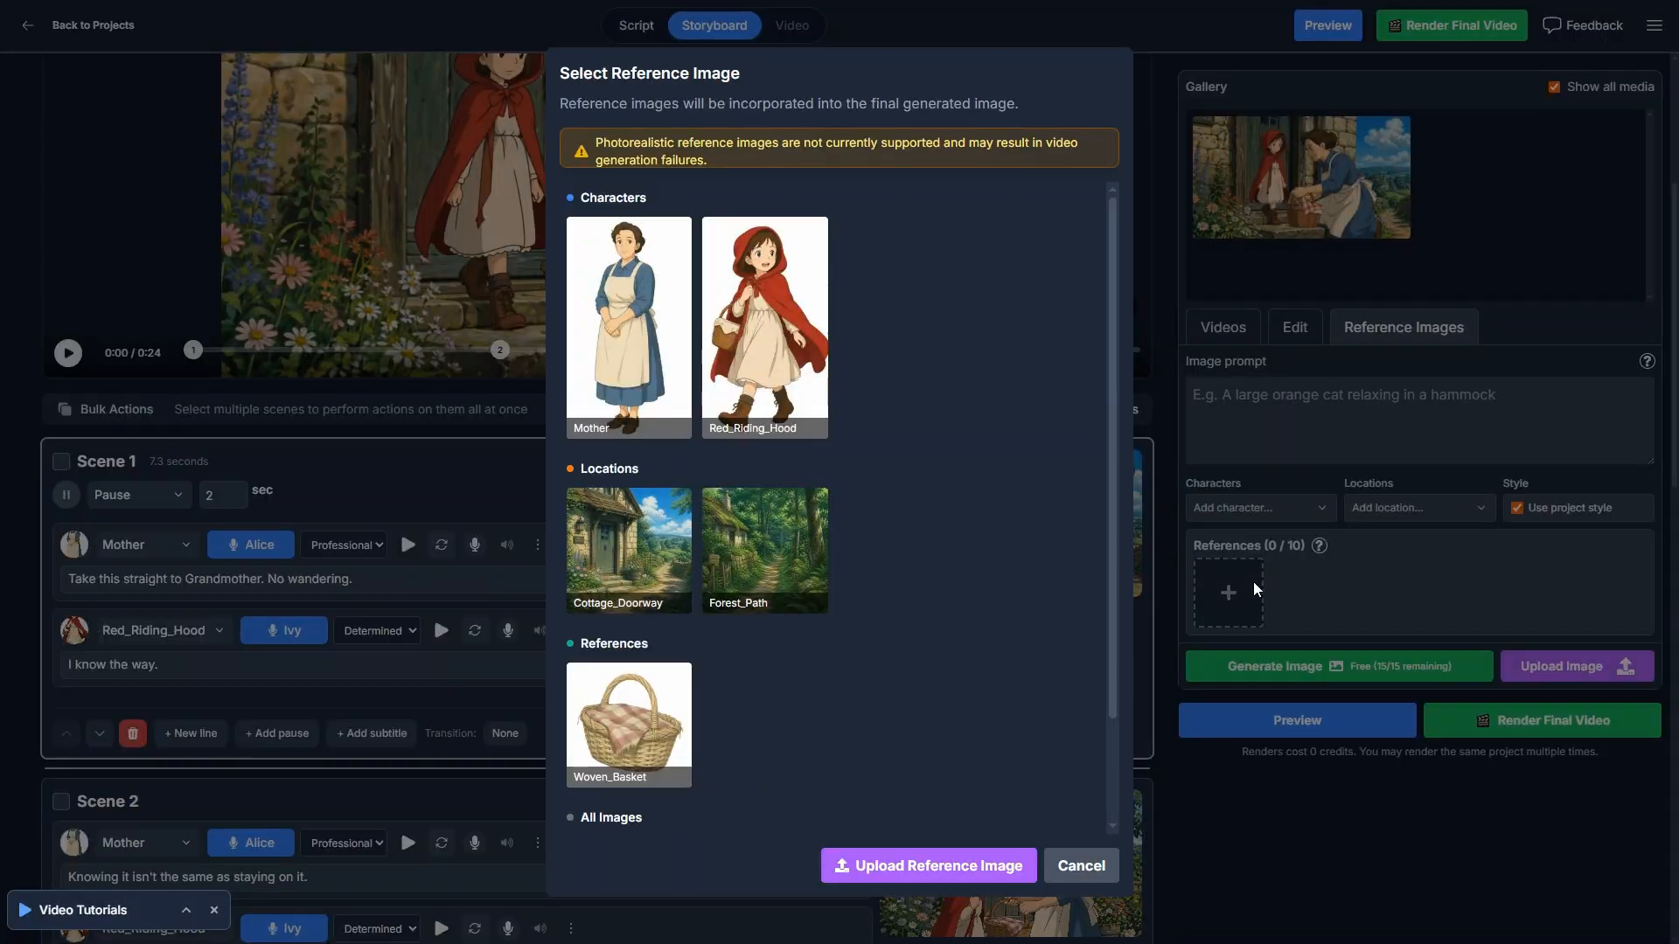
{"action": "left_click", "coordinate": [1084, 865]}
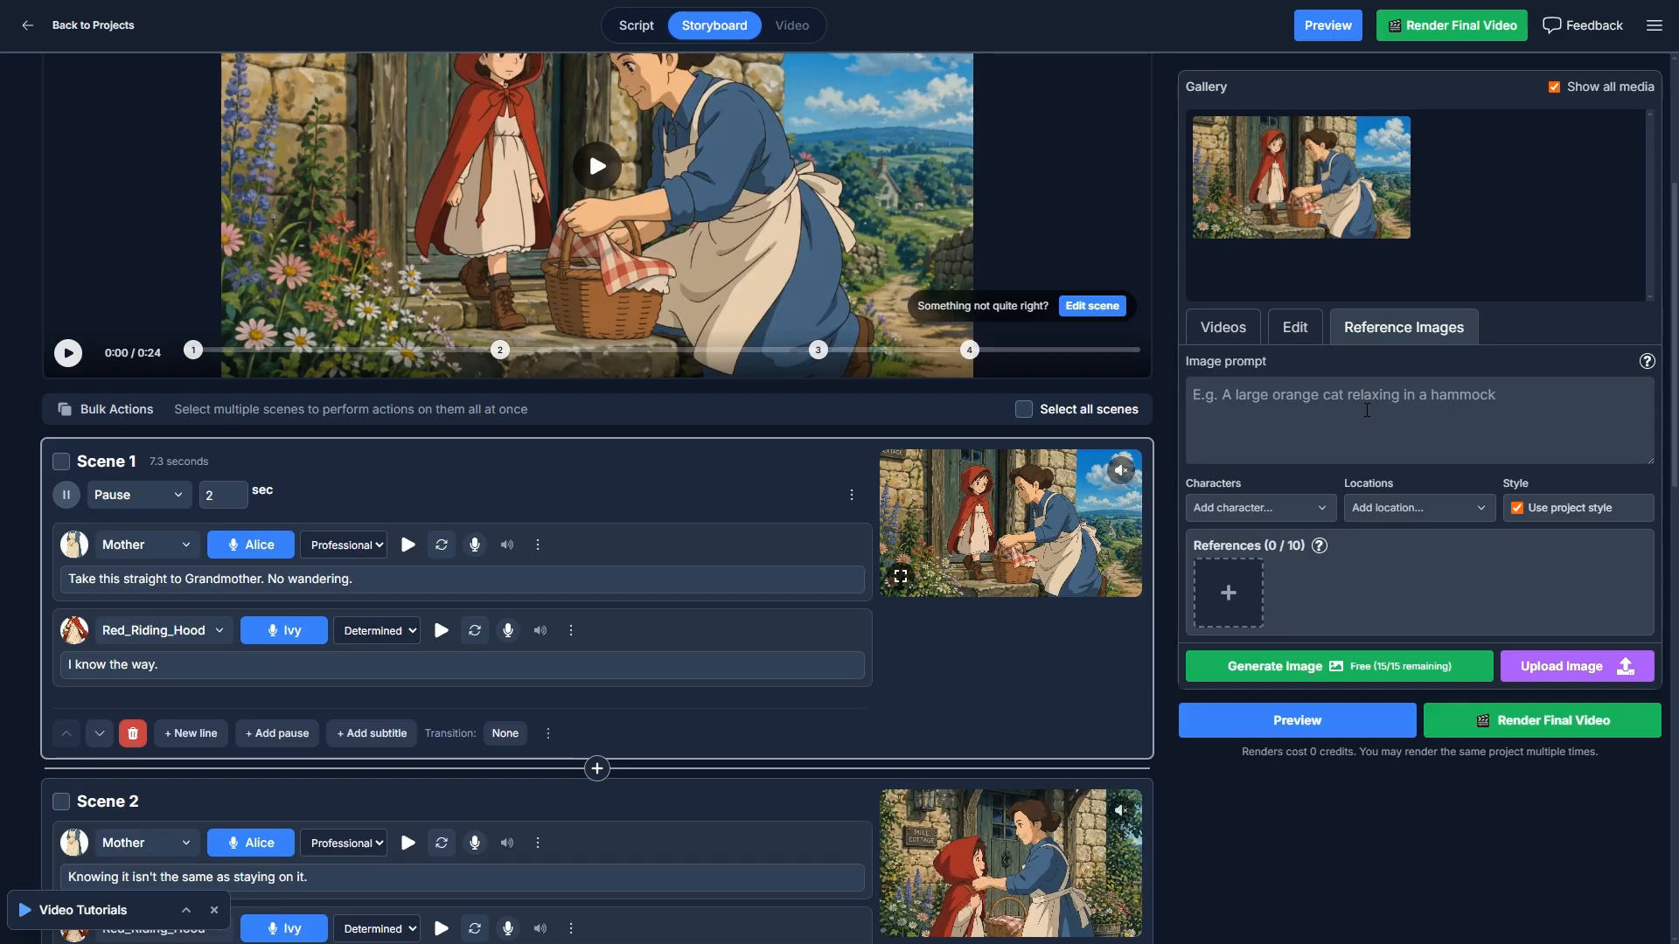
- Deselect Scene 1 and look through all four storyboard scenes, returning to the project settings and storyboard preview
{"action": "left_click", "coordinate": [1302, 848]}
{"action": "scroll", "coordinate": [1390, 709], "scroll_direction": "up", "scroll_amount": 4}
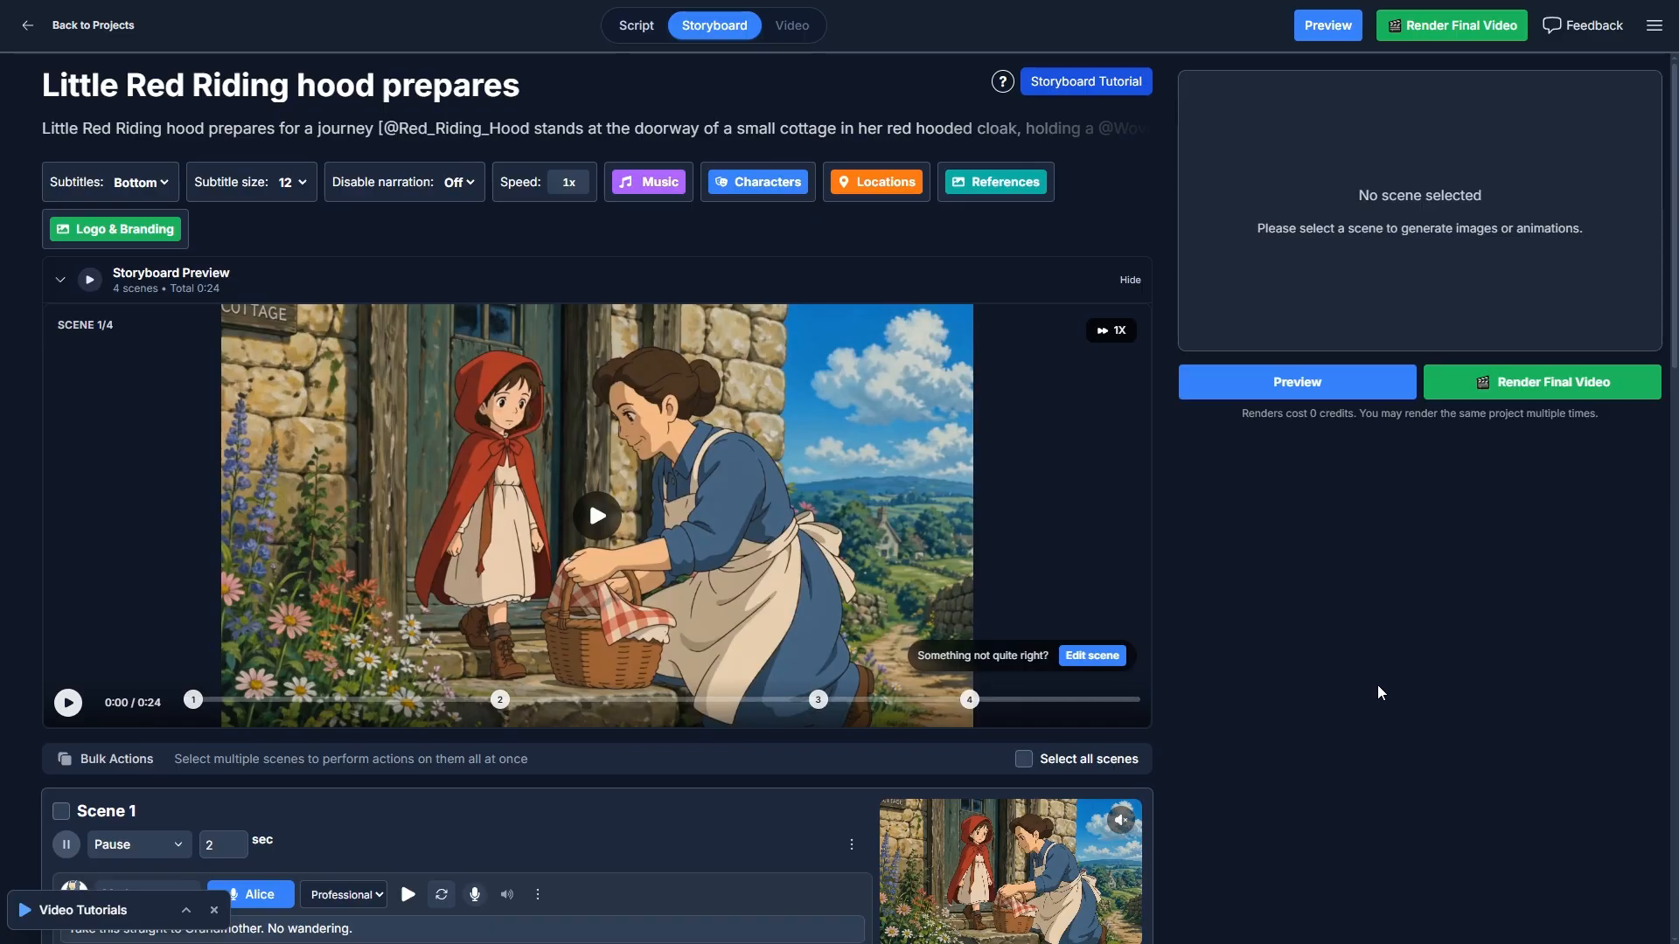
{"action": "scroll", "coordinate": [1377, 684], "scroll_direction": "down", "scroll_amount": 8}
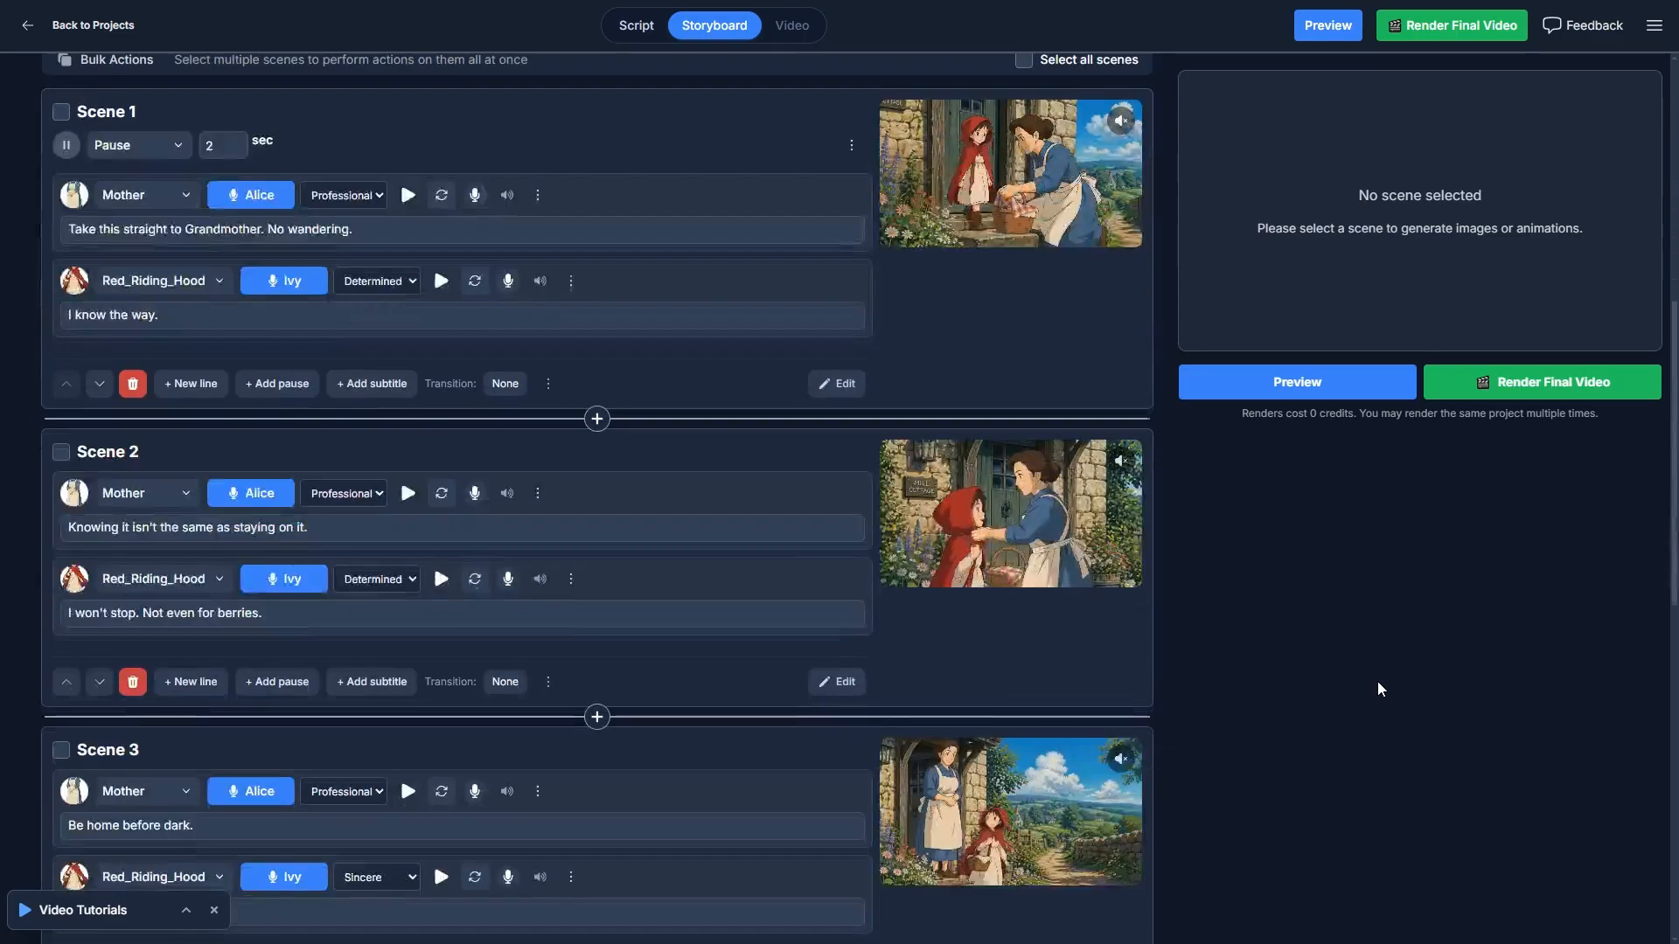
{"action": "scroll", "coordinate": [1377, 689], "scroll_direction": "up", "scroll_amount": 2}
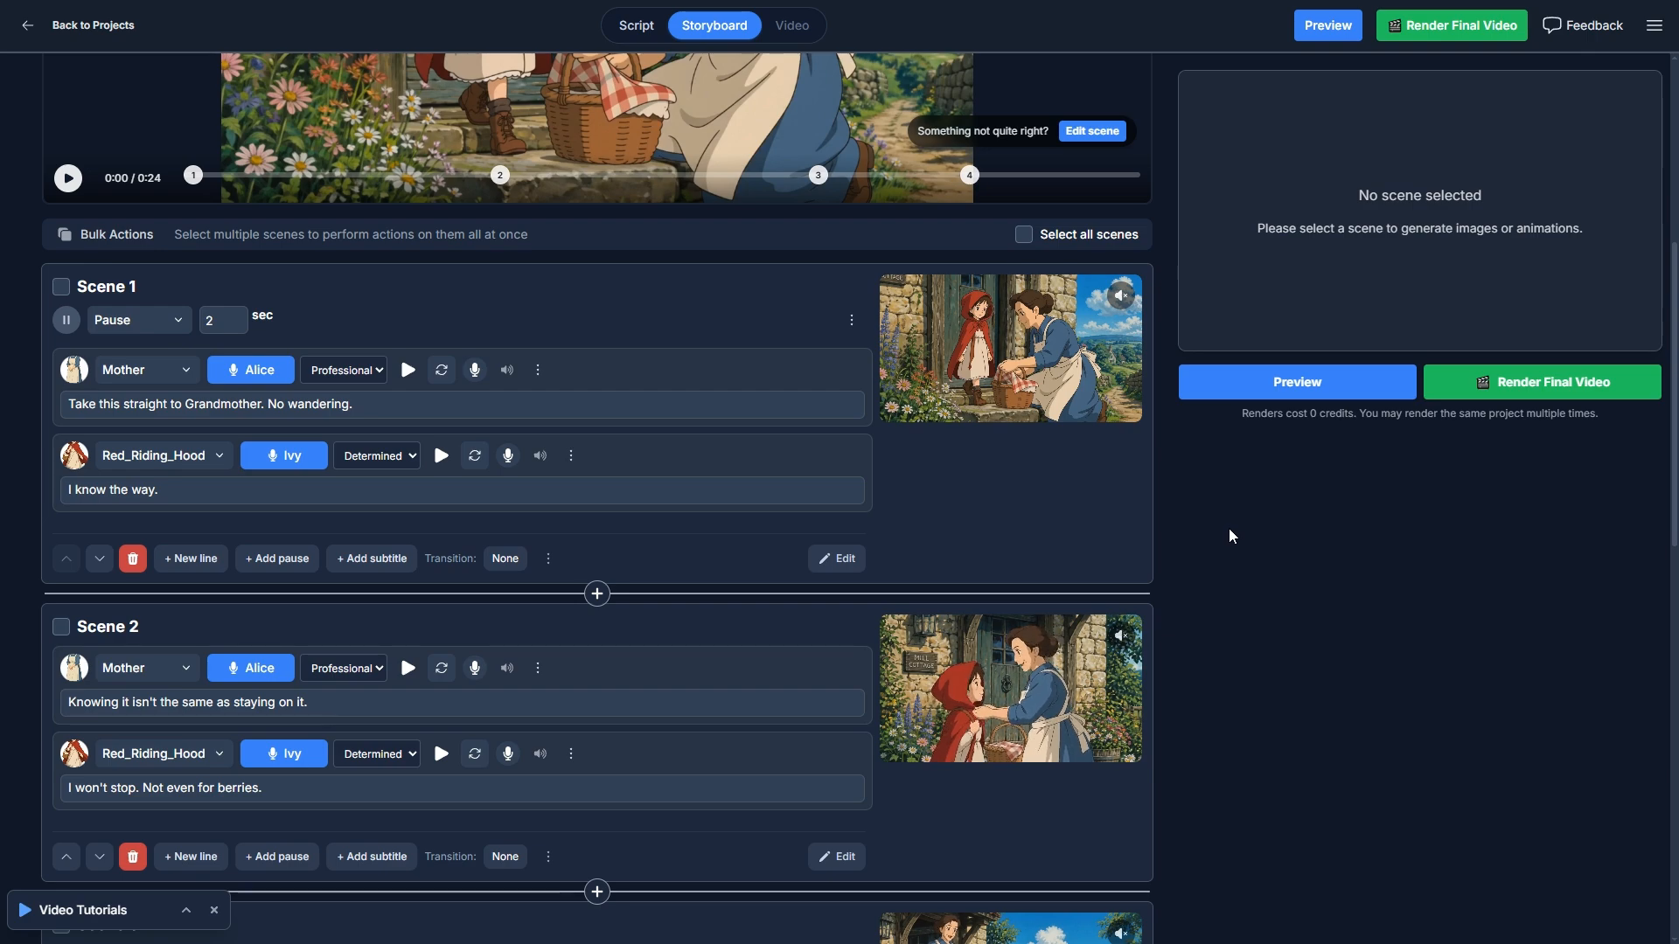
{"action": "scroll", "coordinate": [1259, 551], "scroll_direction": "up", "scroll_amount": 2}
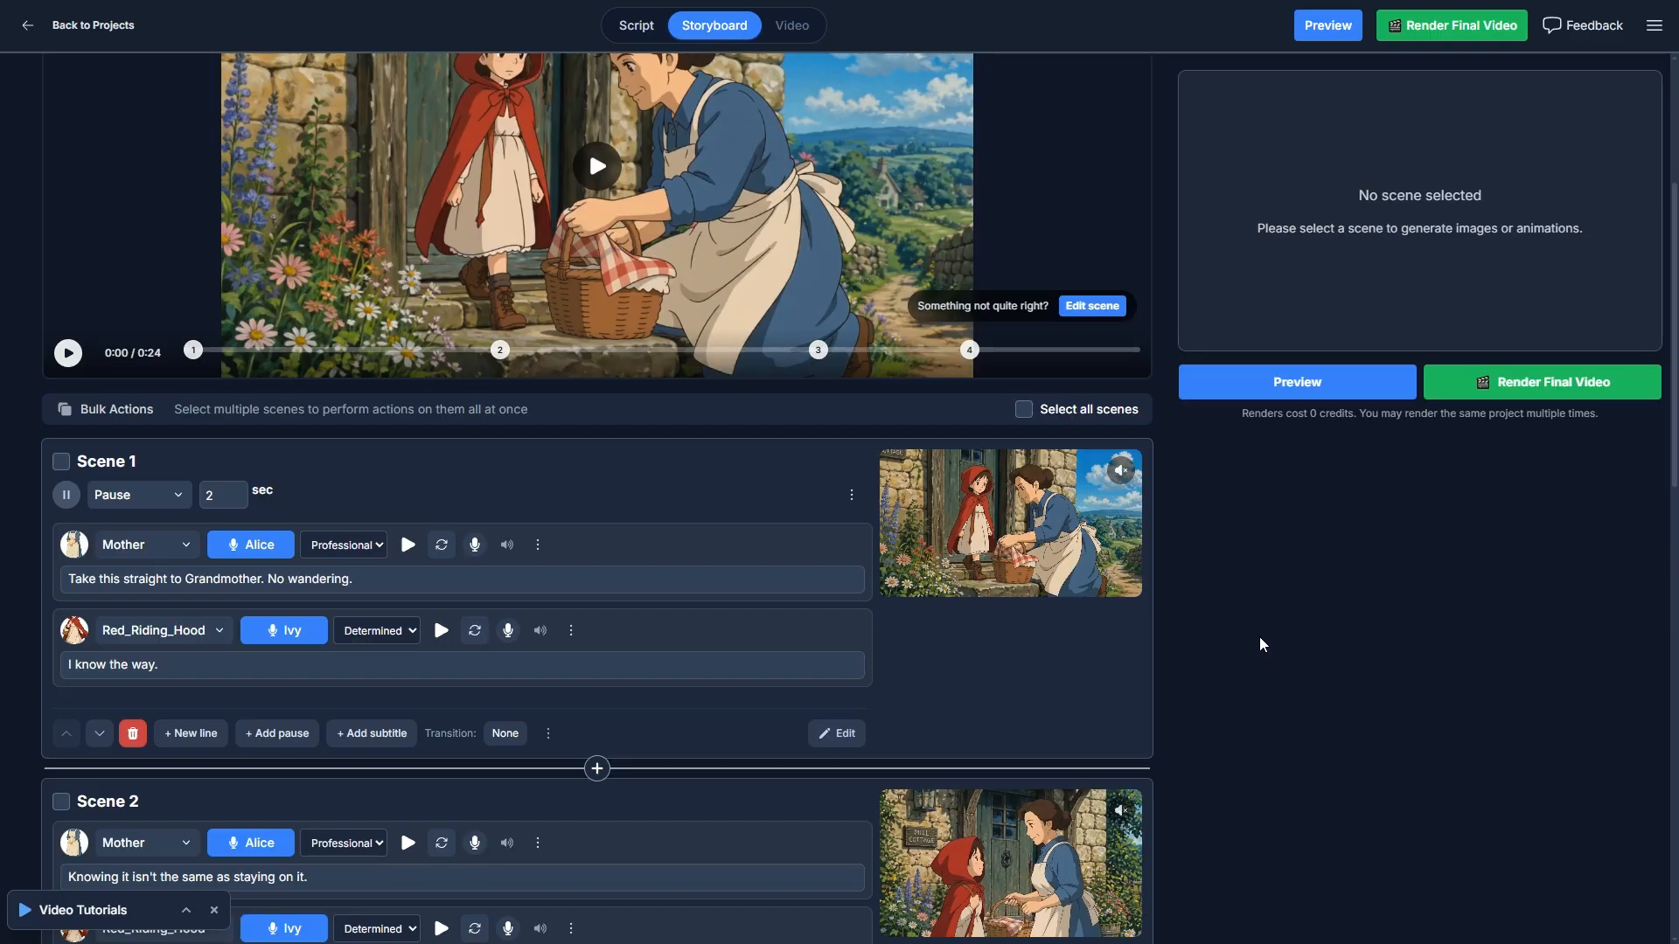
{"action": "scroll", "coordinate": [1278, 647], "scroll_direction": "down", "scroll_amount": 6}
{"action": "scroll", "coordinate": [1277, 647], "scroll_direction": "down", "scroll_amount": 3}
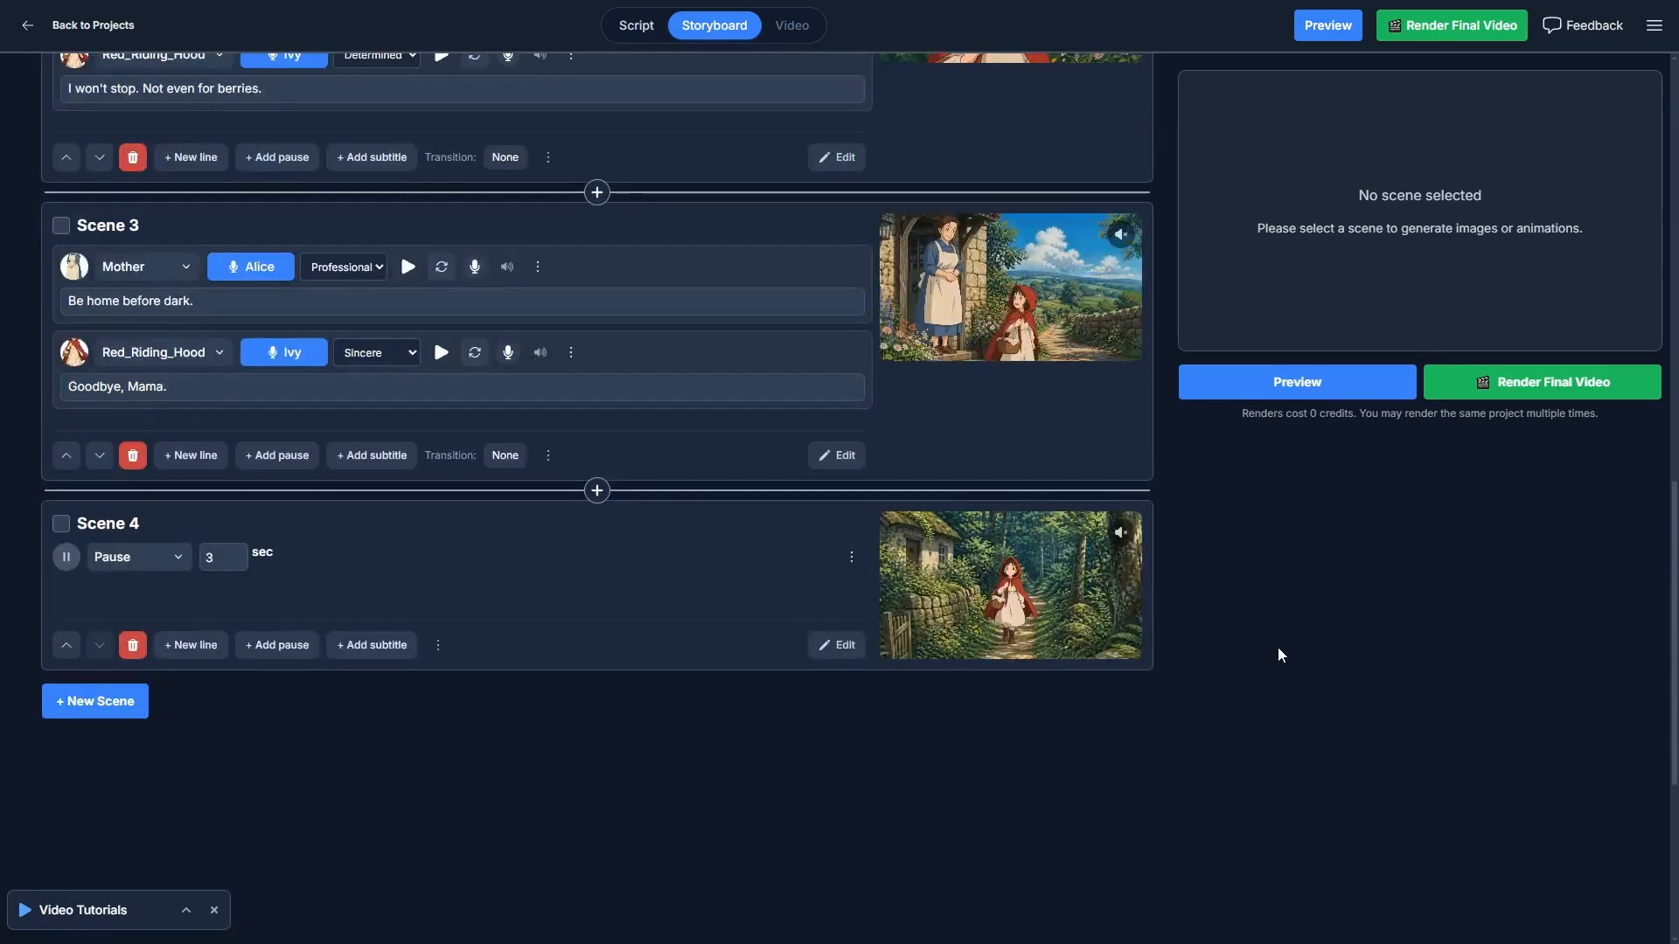
{"action": "scroll", "coordinate": [1278, 647], "scroll_direction": "up", "scroll_amount": 12}
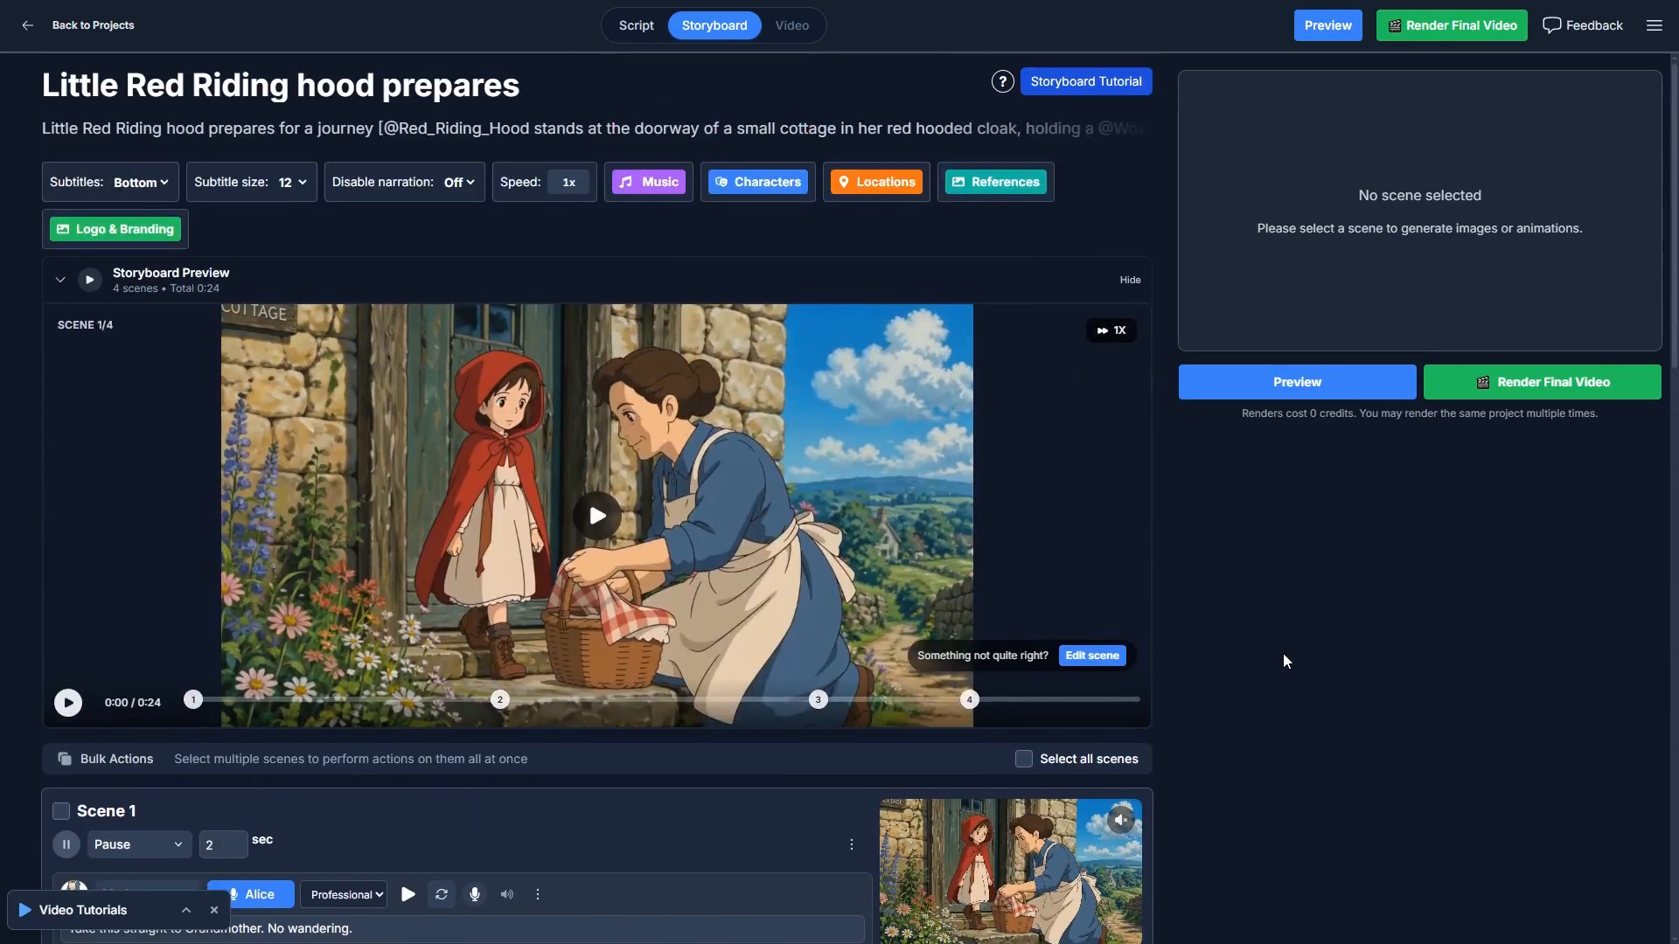